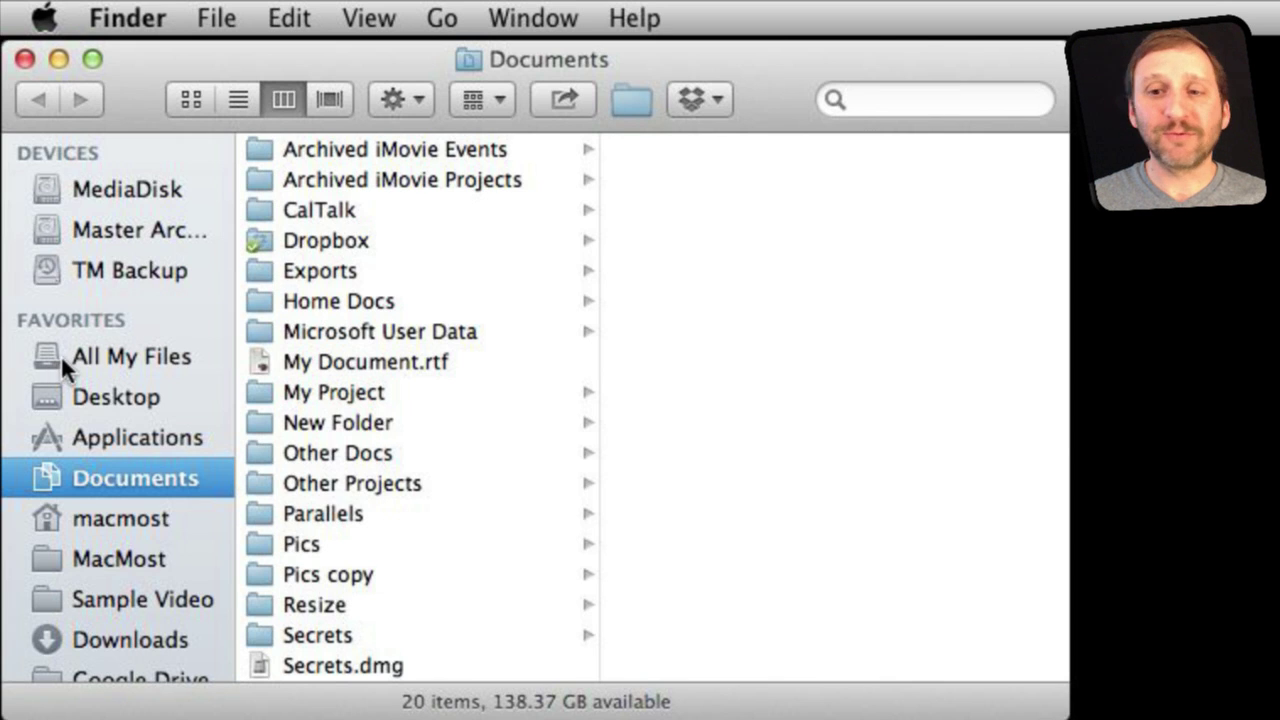
Check in the Finder preferences which items the sidebar shows, including All My Files, and close the preferences
click(127, 18)
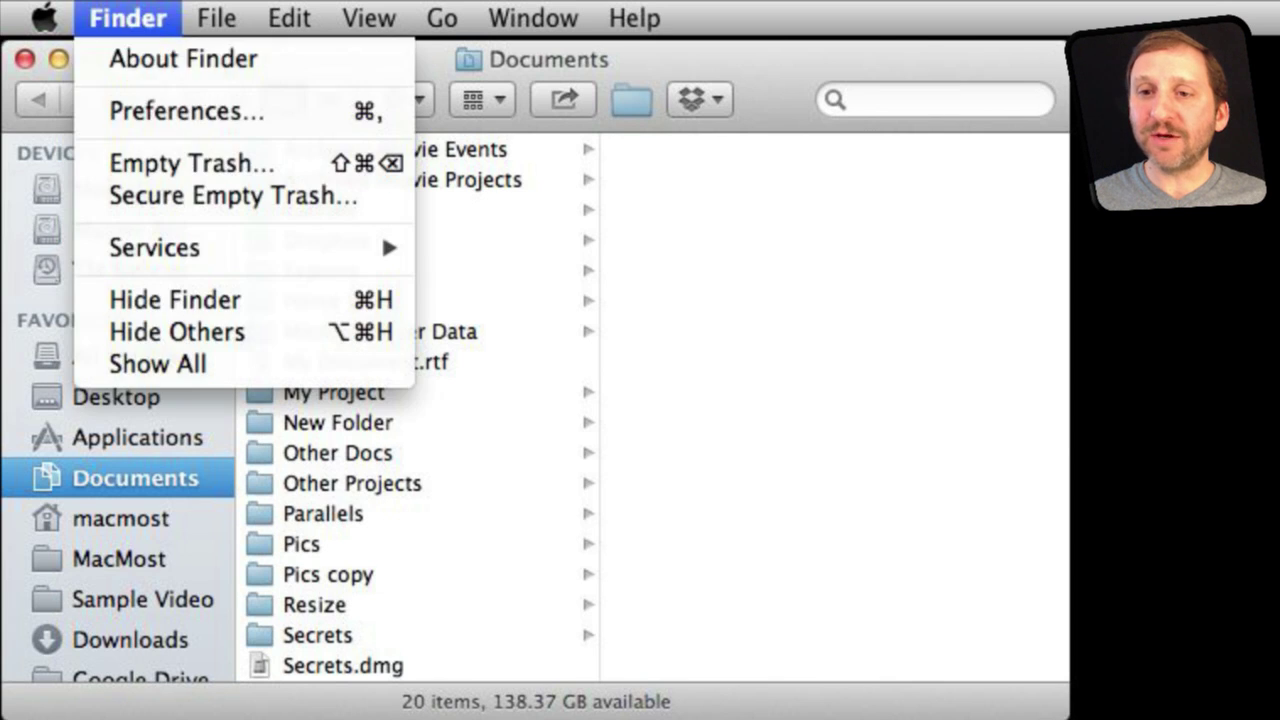
click(145, 107)
click(592, 100)
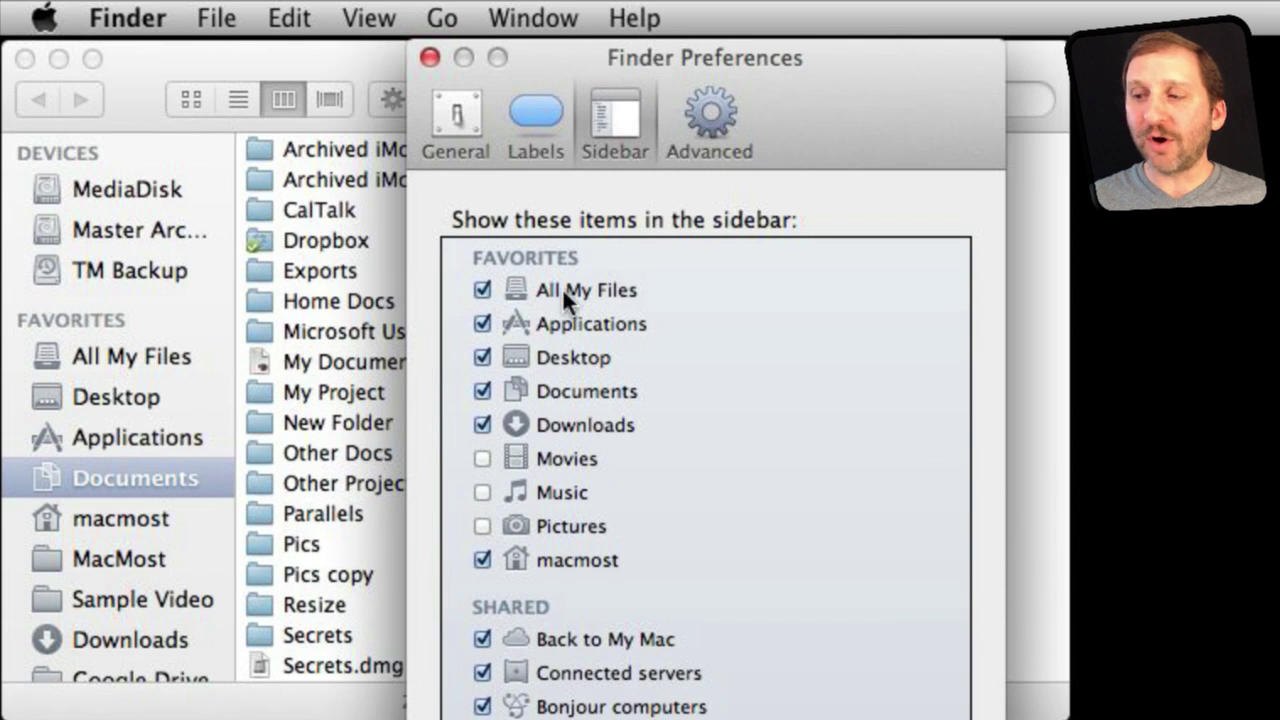
click(429, 56)
Open All My Files from the sidebar and select the second of the three Alaska Mounatins3.JPG images
click(79, 350)
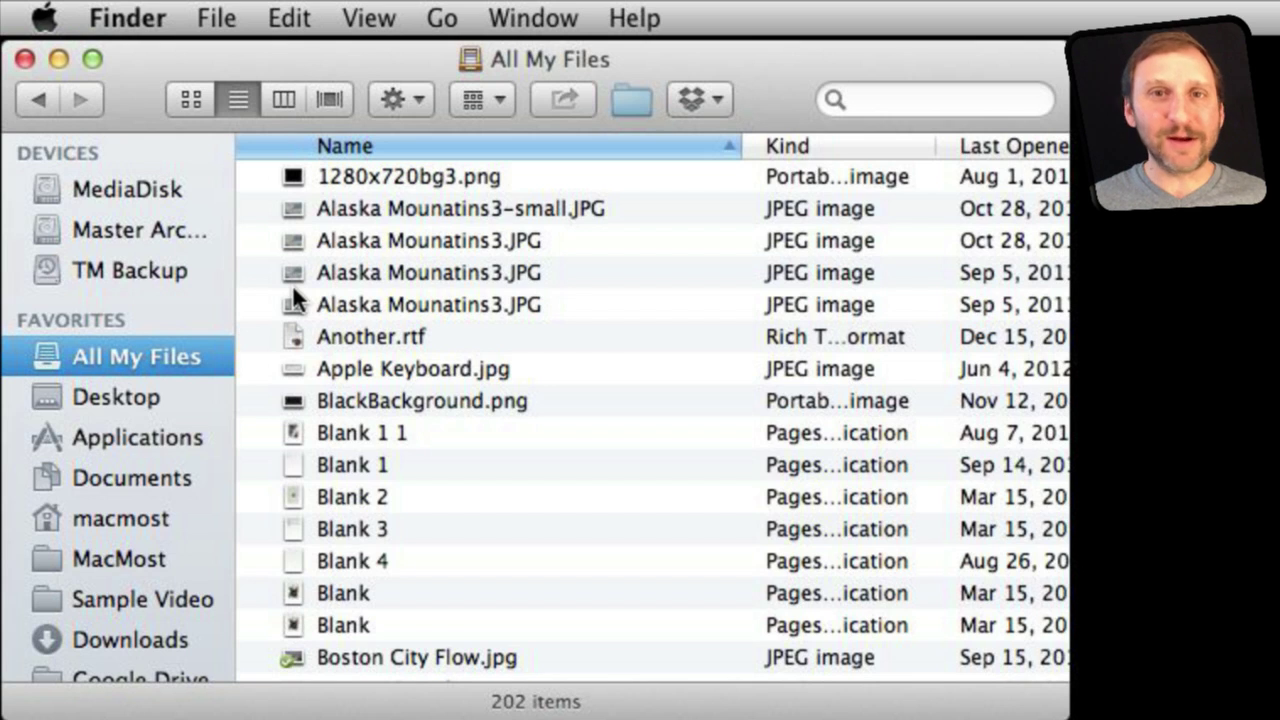
click(445, 272)
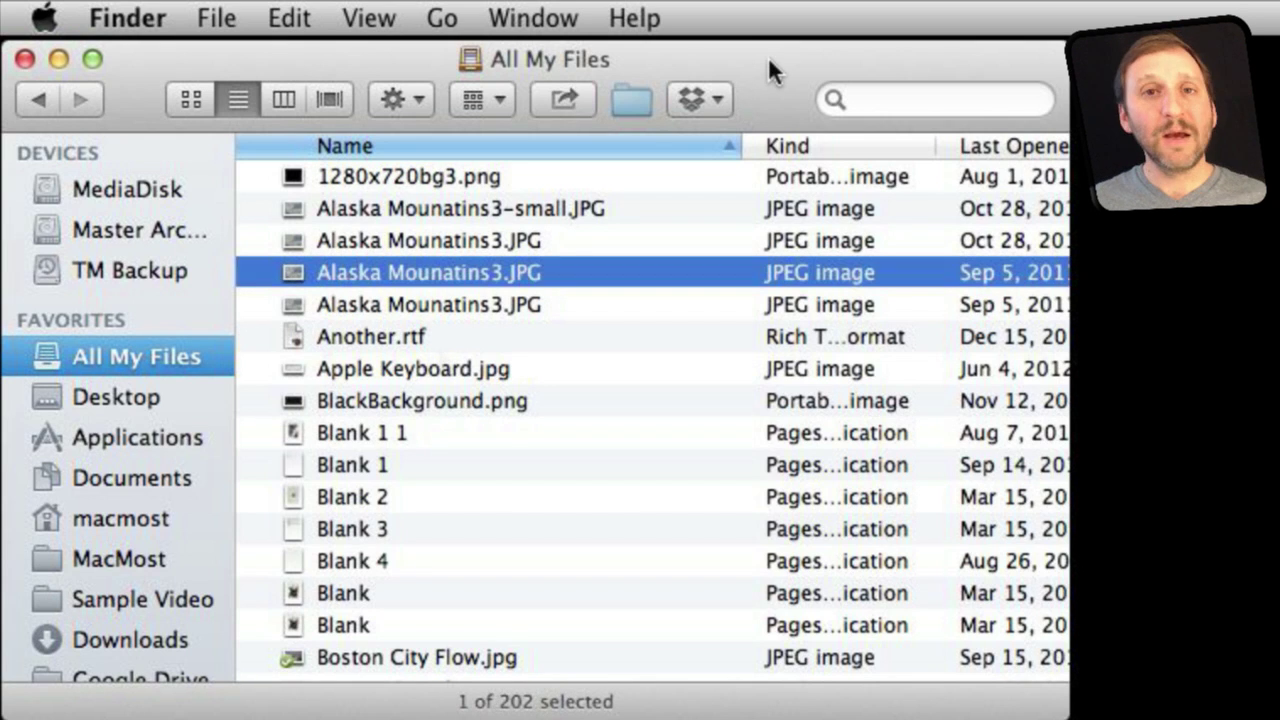
Try the different view modes for All My Files, settle on column view and look through the file list
click(187, 100)
click(222, 97)
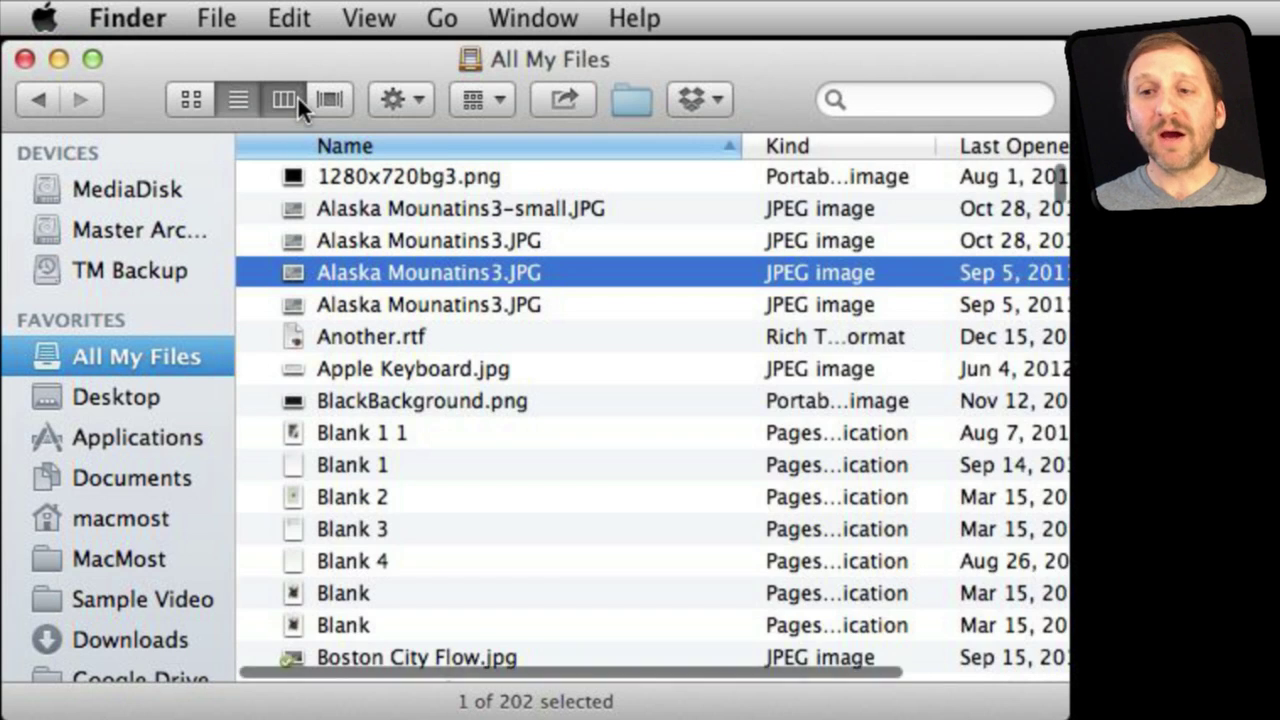
click(295, 96)
click(319, 97)
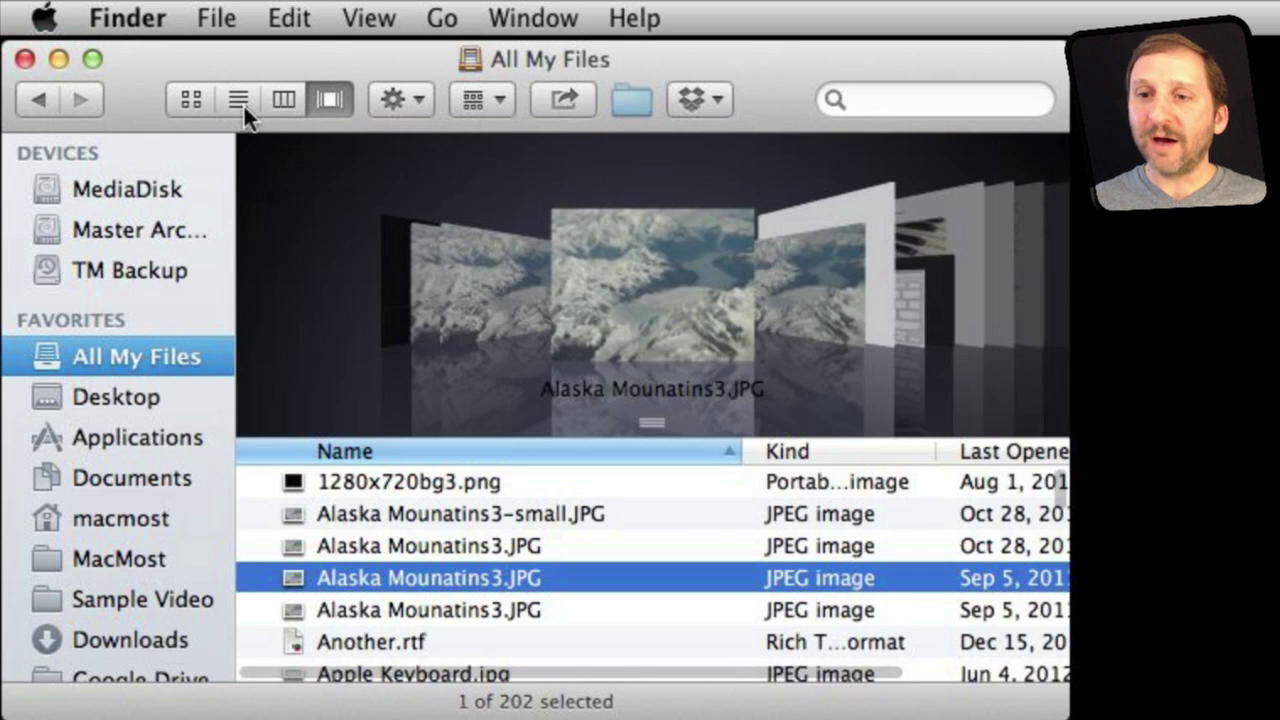
click(282, 100)
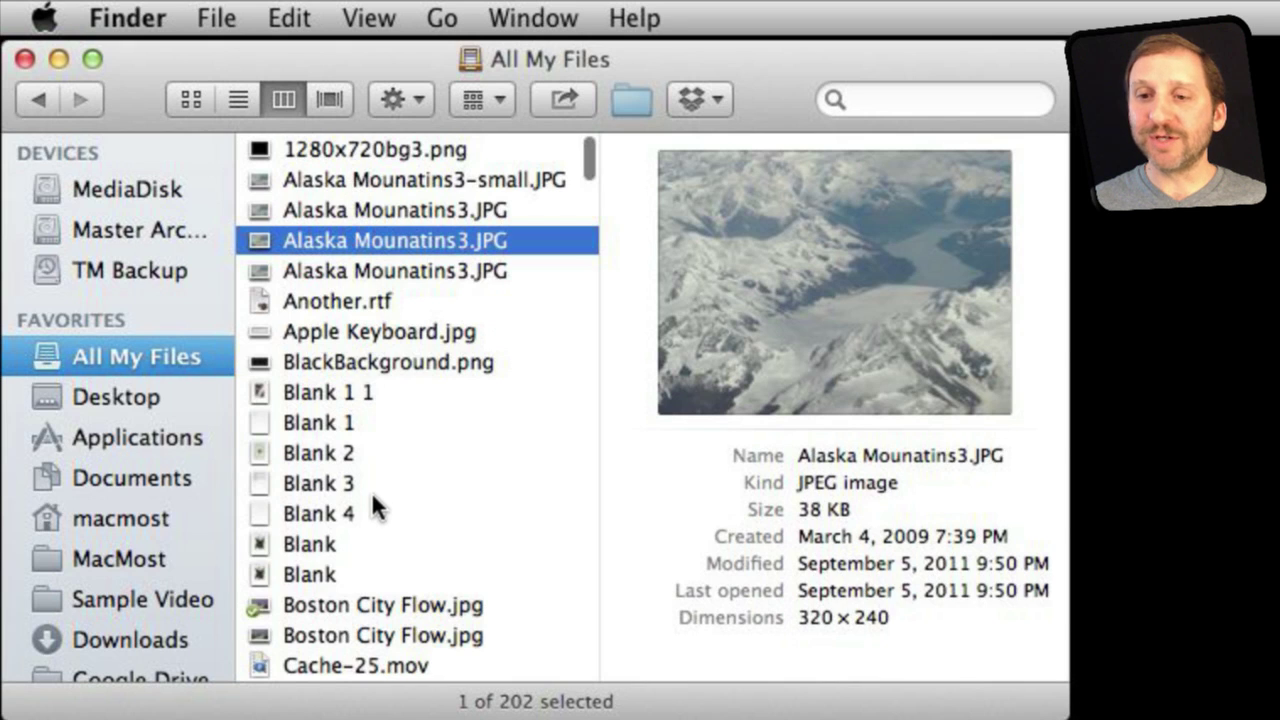
scroll(371, 491, down, 5)
scroll(372, 494, down, 5)
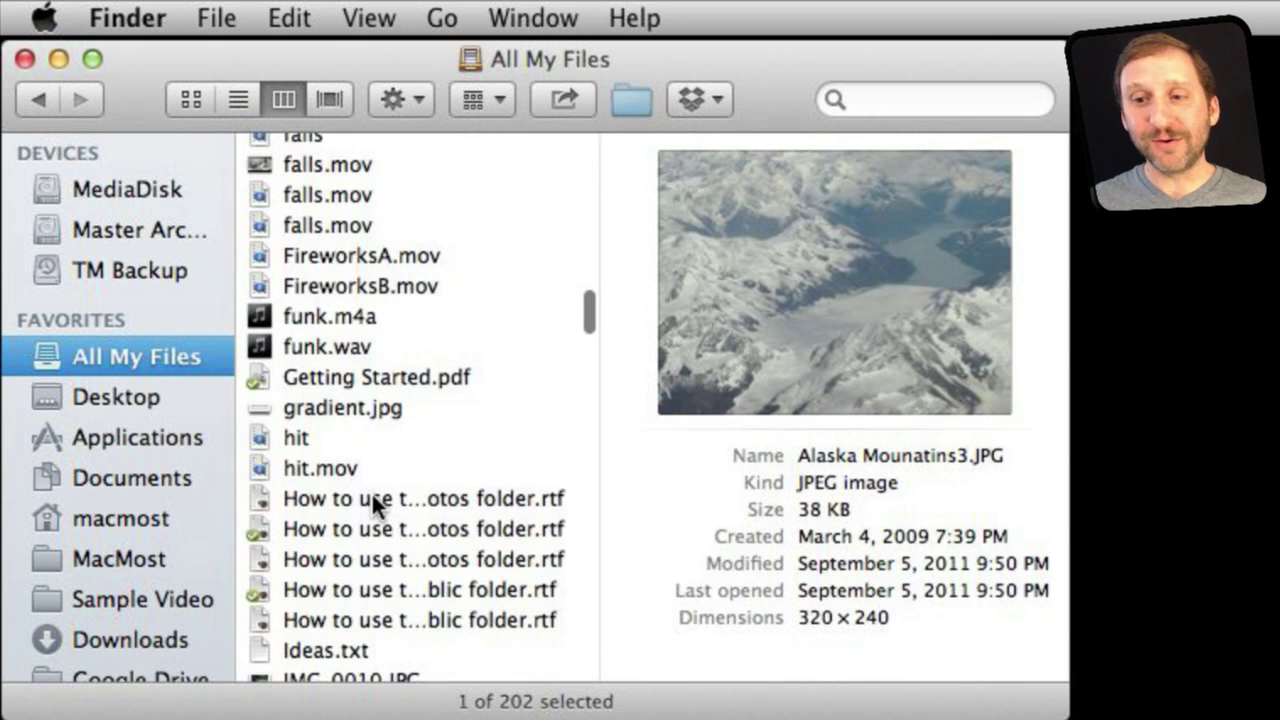
scroll(371, 492, up, 10)
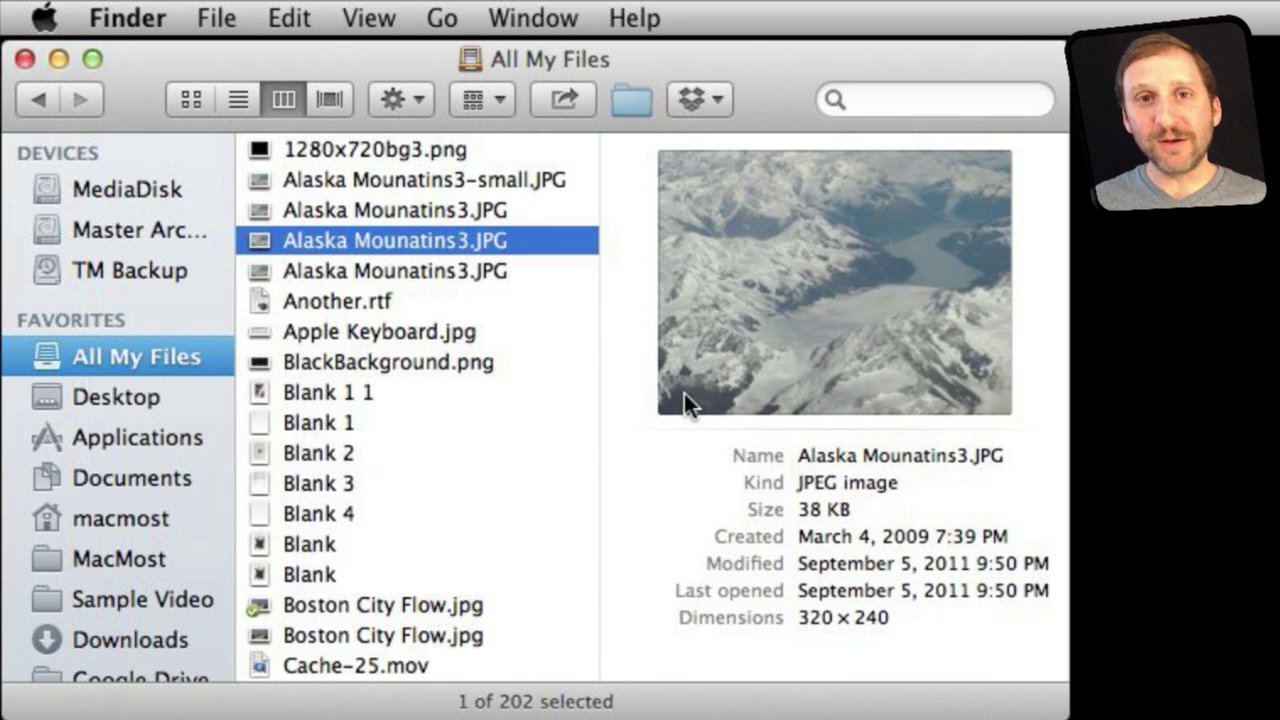
Arrange the files in All My Files by Application
click(476, 105)
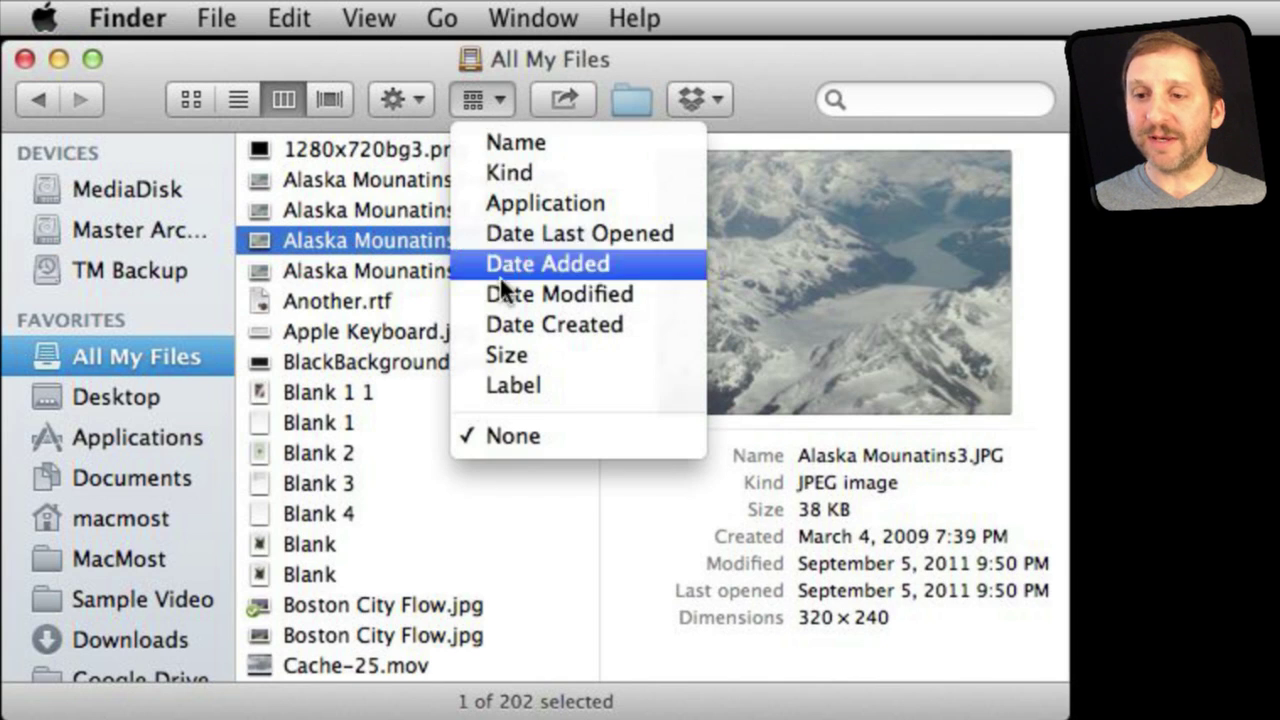
click(368, 18)
mouse_move(412, 270)
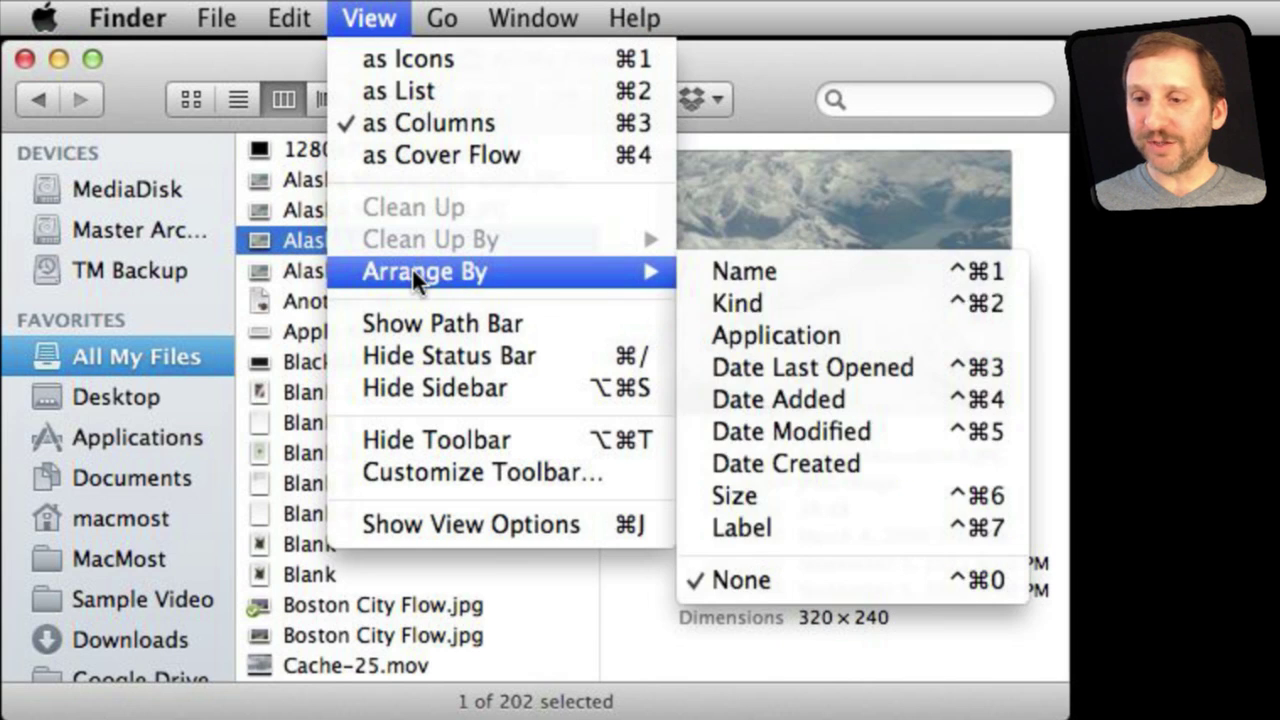
click(779, 339)
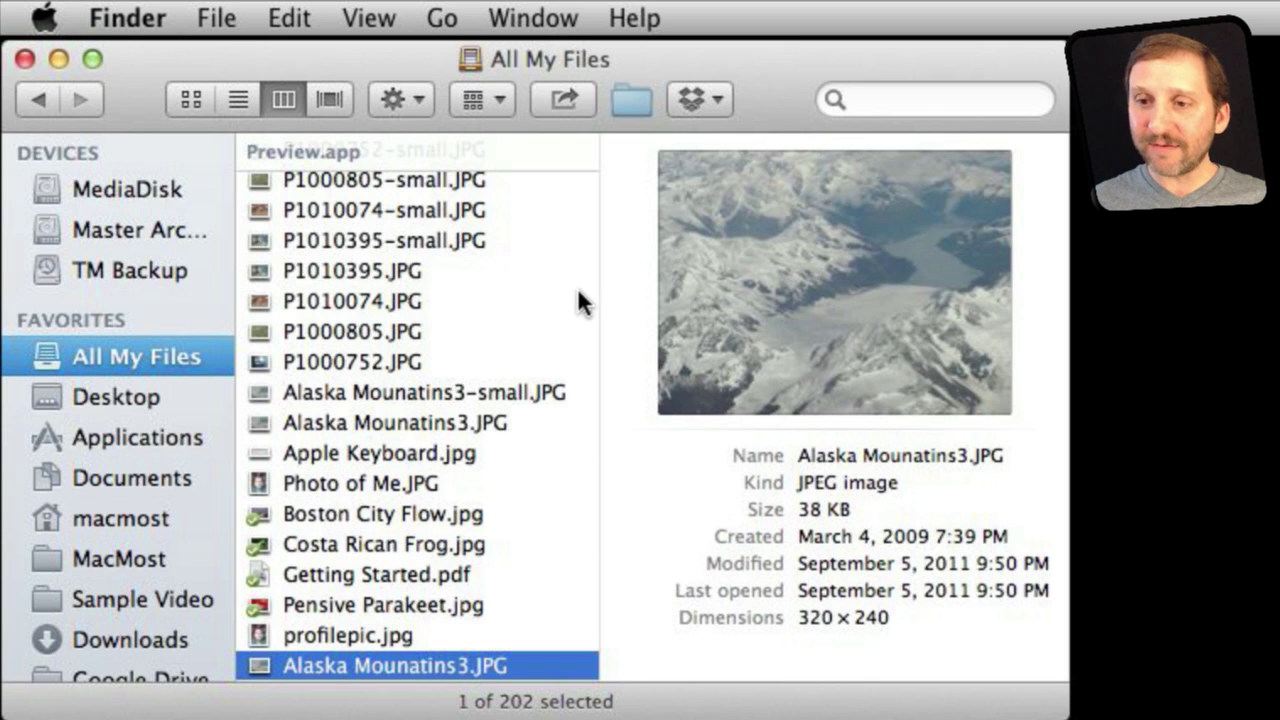
Switch the arranged files to list view and look through the application groups from GarageBand to Preview
click(241, 105)
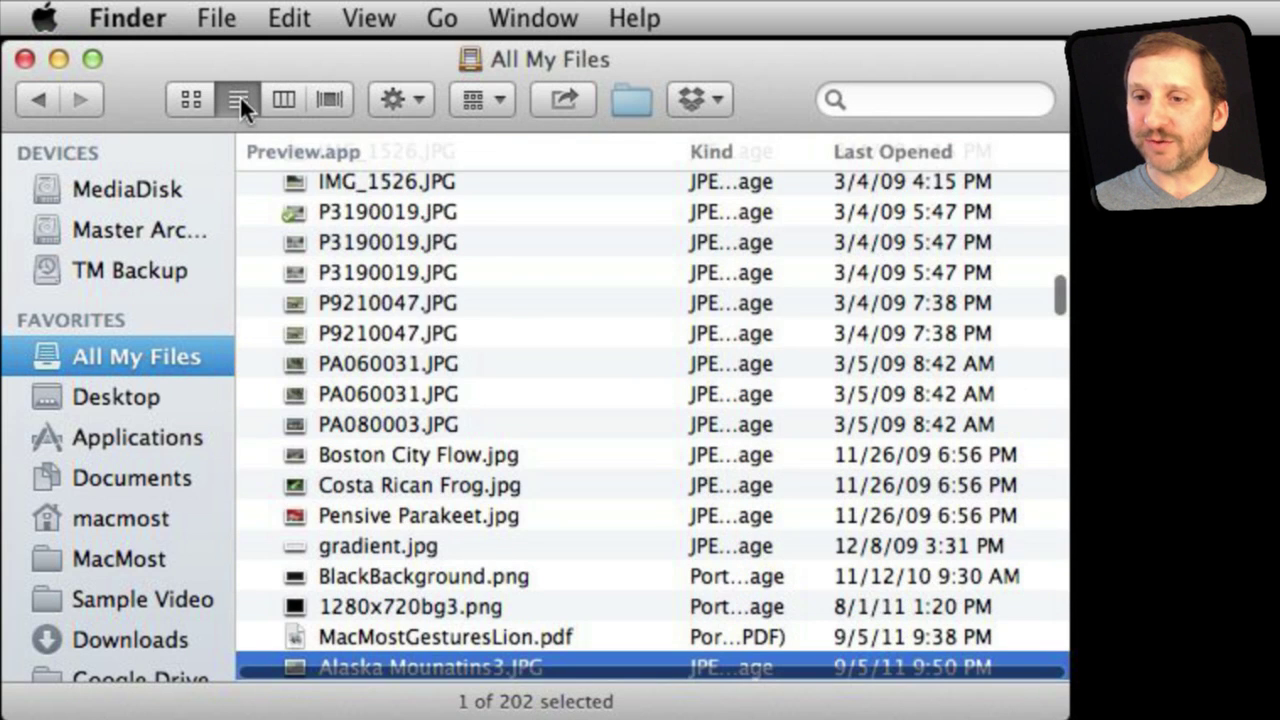
drag(1059, 290, 1057, 157)
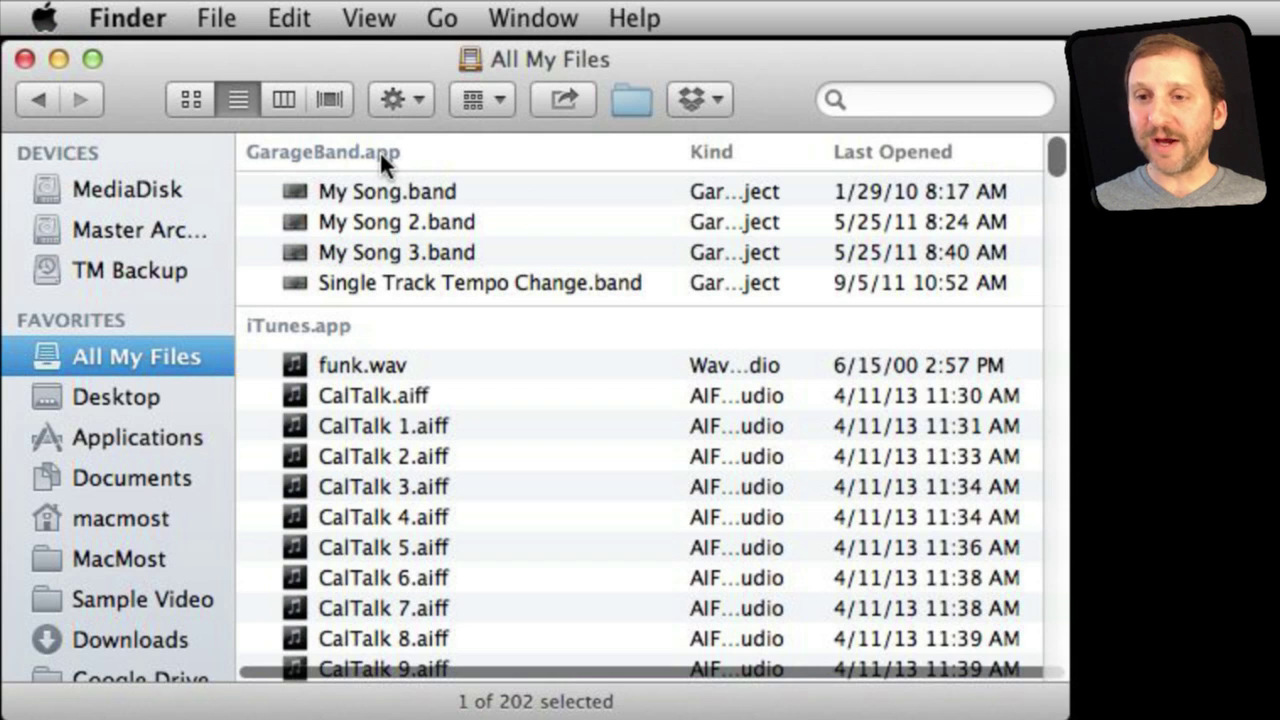
scroll(403, 360, down, 10)
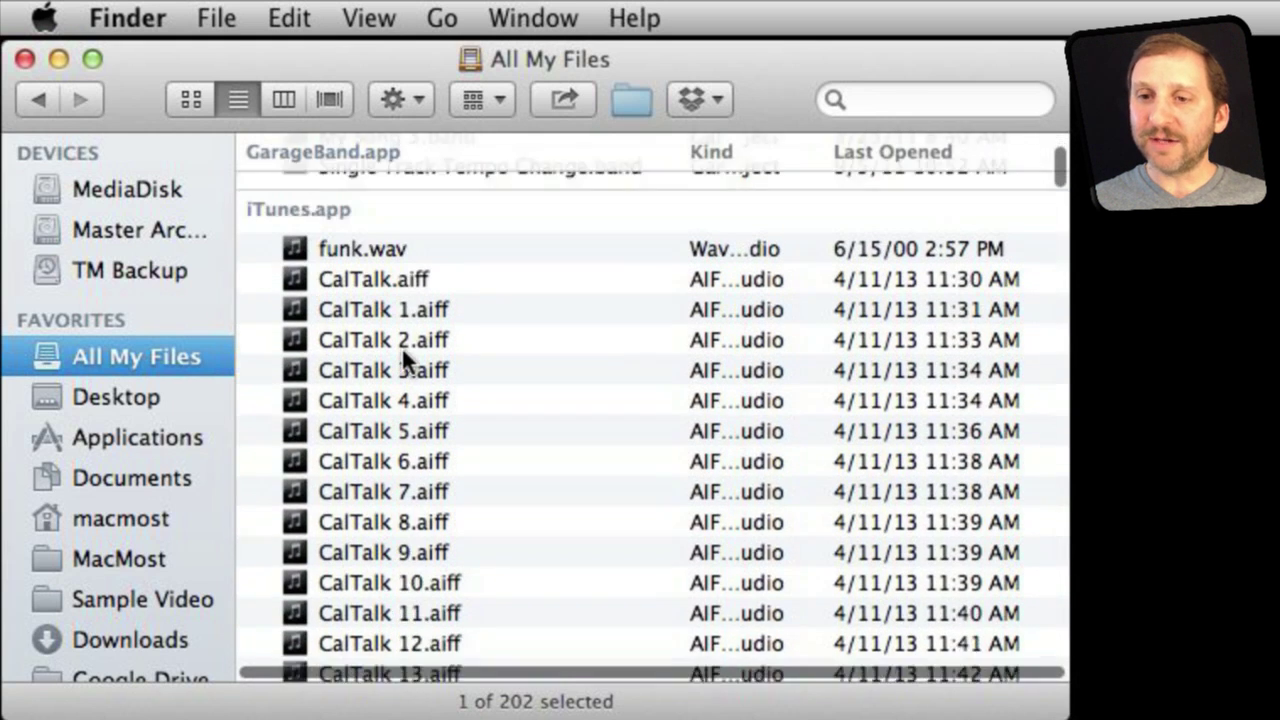
scroll(403, 360, down, 5)
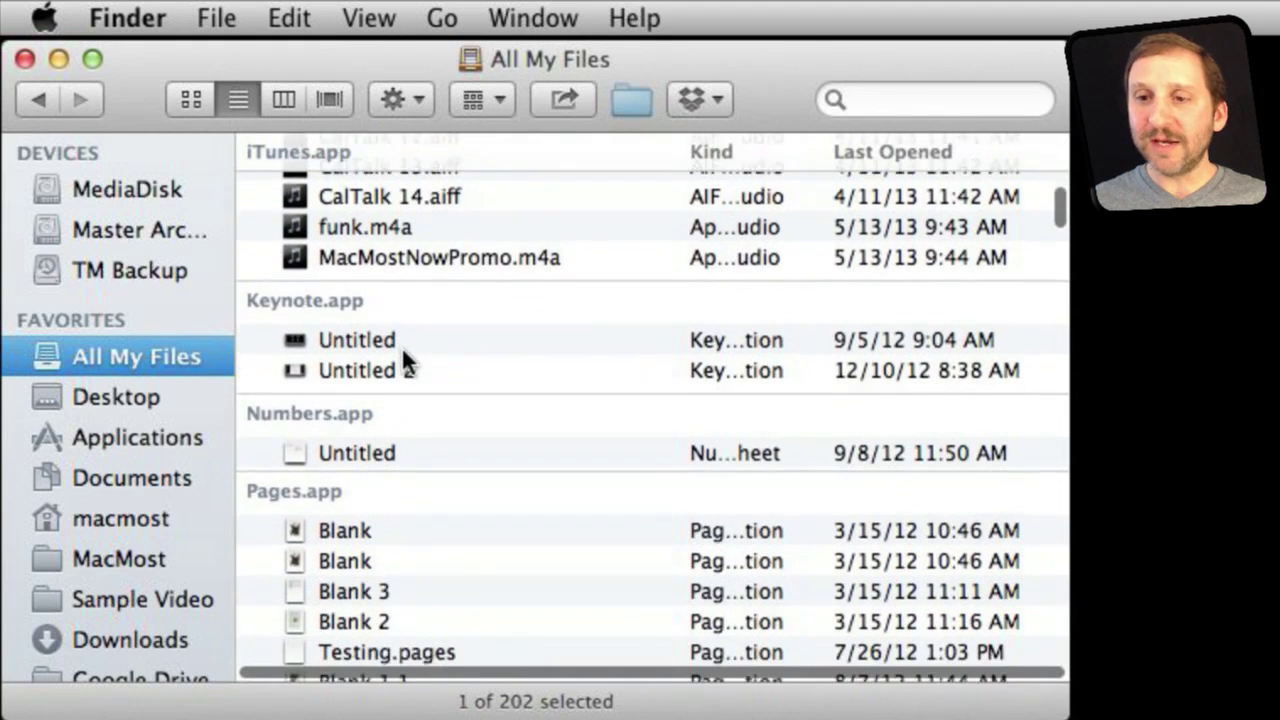
scroll(405, 362, down, 15)
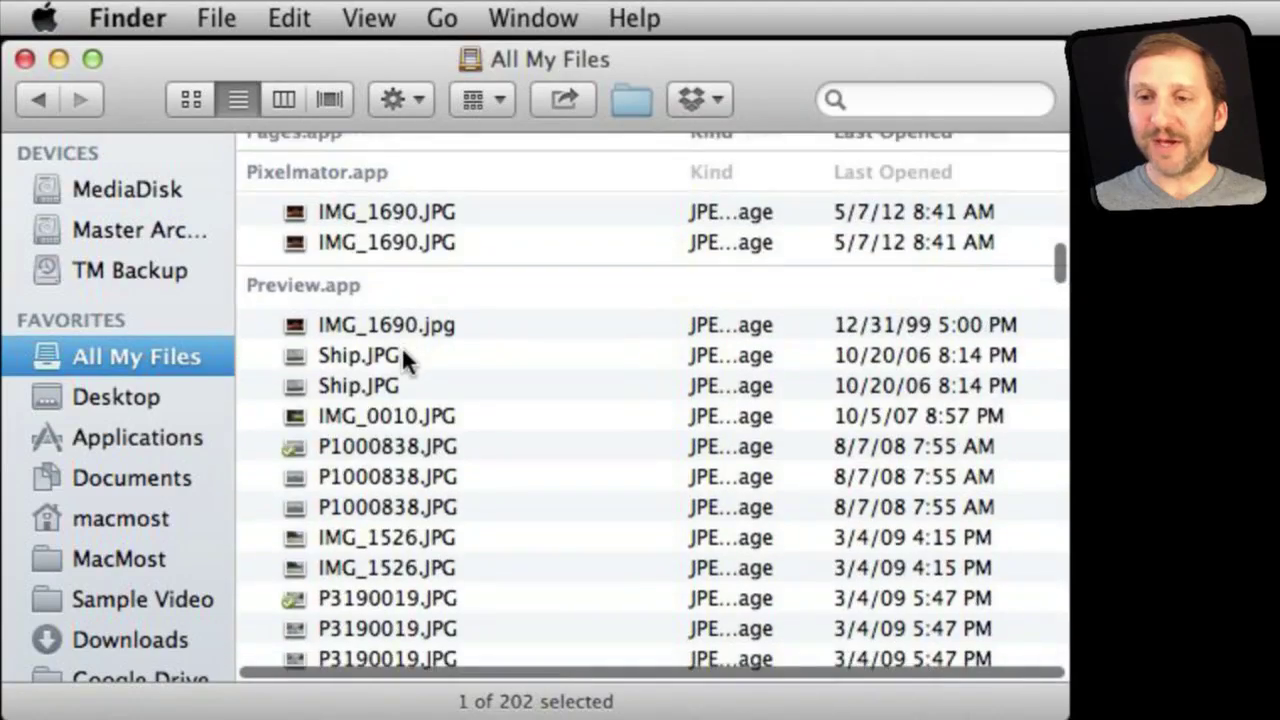
scroll(401, 346, up, 5)
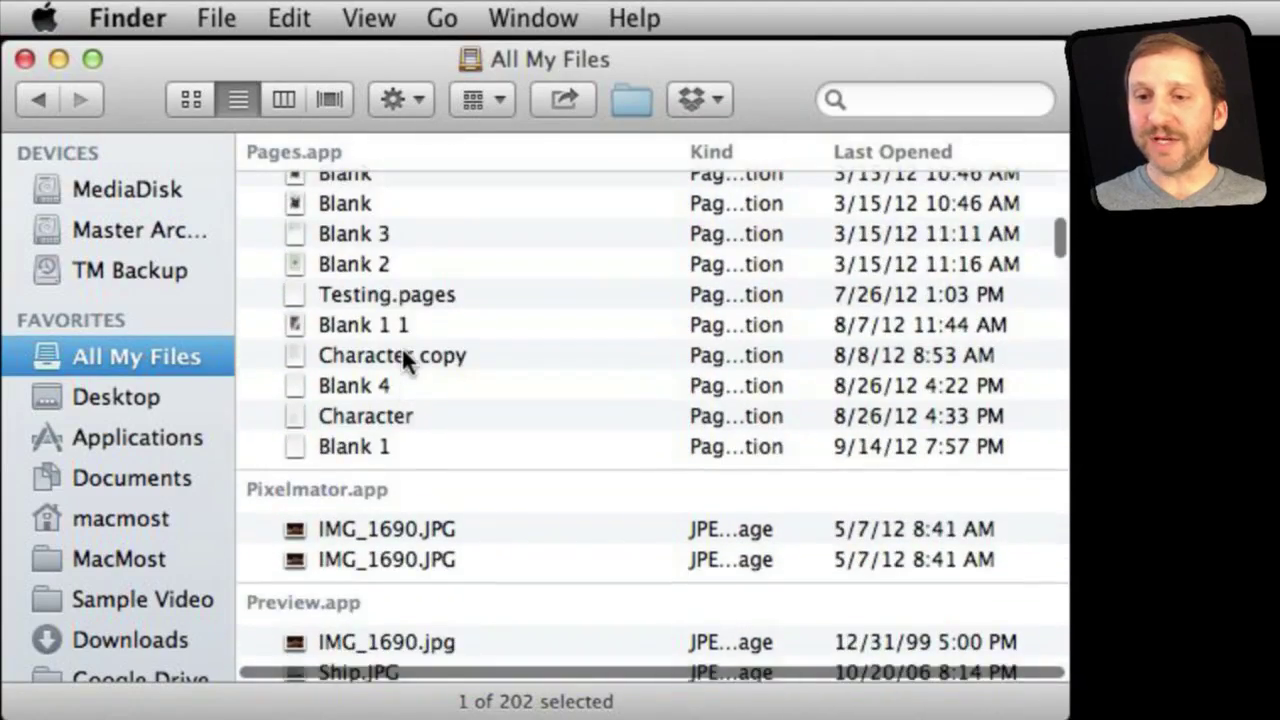
scroll(402, 349, down, 6)
scroll(402, 349, up, 8)
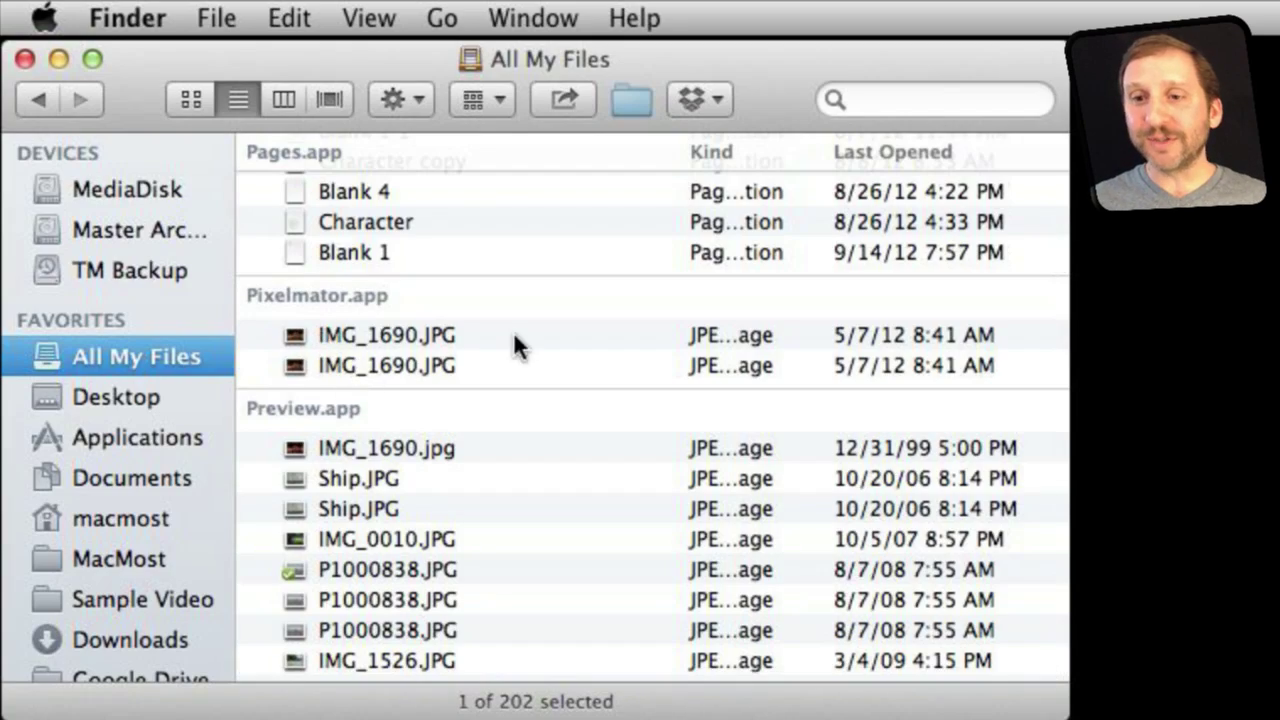
scroll(494, 430, down, 10)
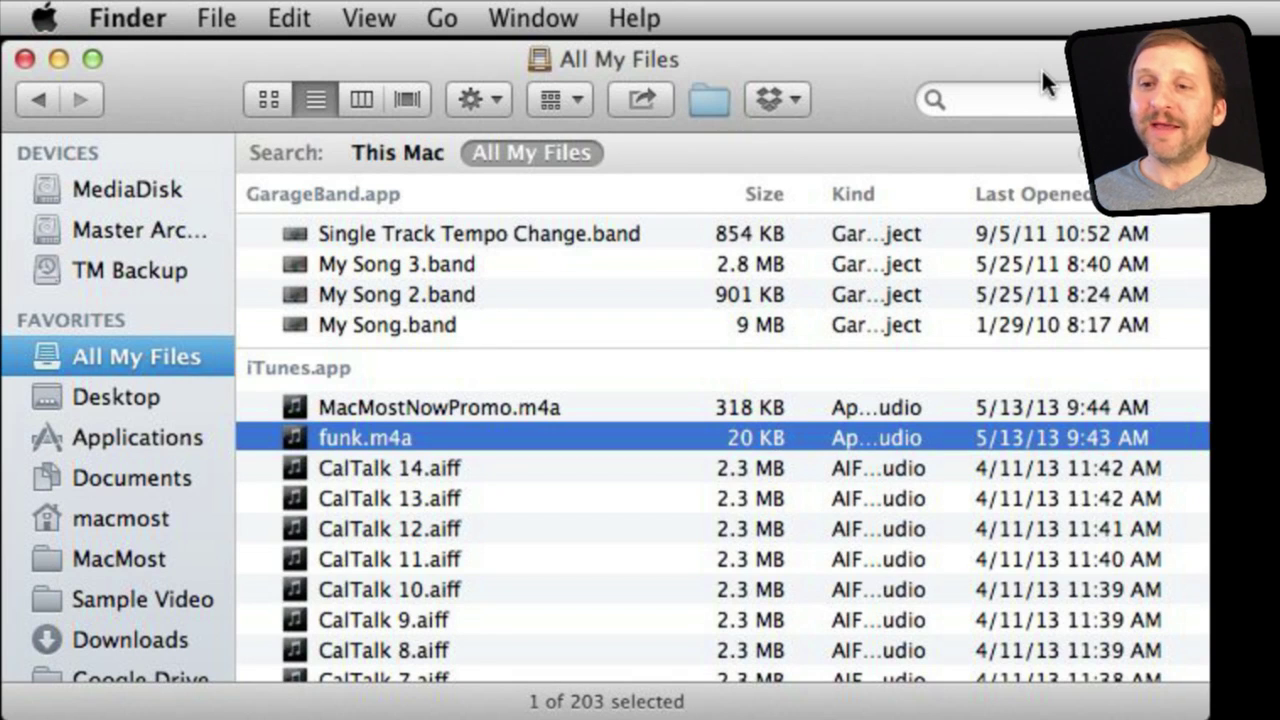
Browse the iTunes and Pages application groups in icon view, and return to list view
click(268, 108)
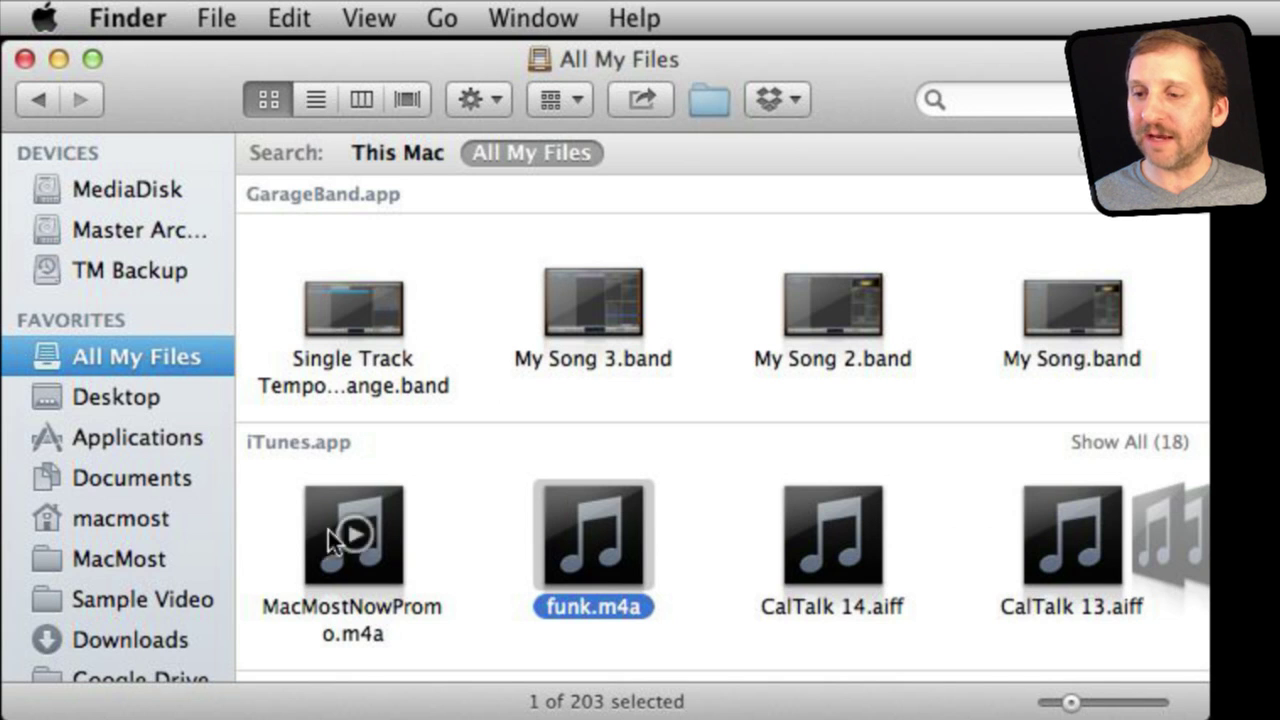
scroll(1062, 568, right, 2)
scroll(1068, 582, right, 5)
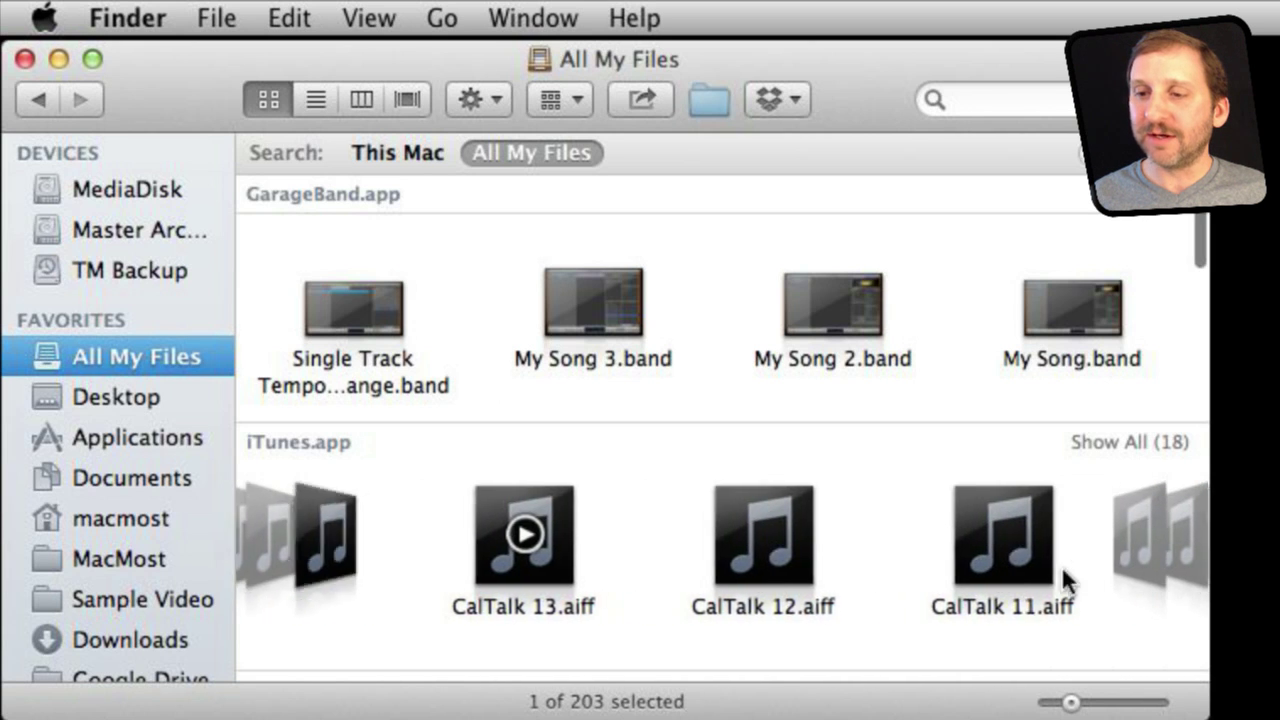
scroll(1068, 582, left, 4)
scroll(1061, 565, right, 3)
scroll(1061, 565, left, 2)
scroll(1061, 565, down, 4)
scroll(1062, 570, down, 10)
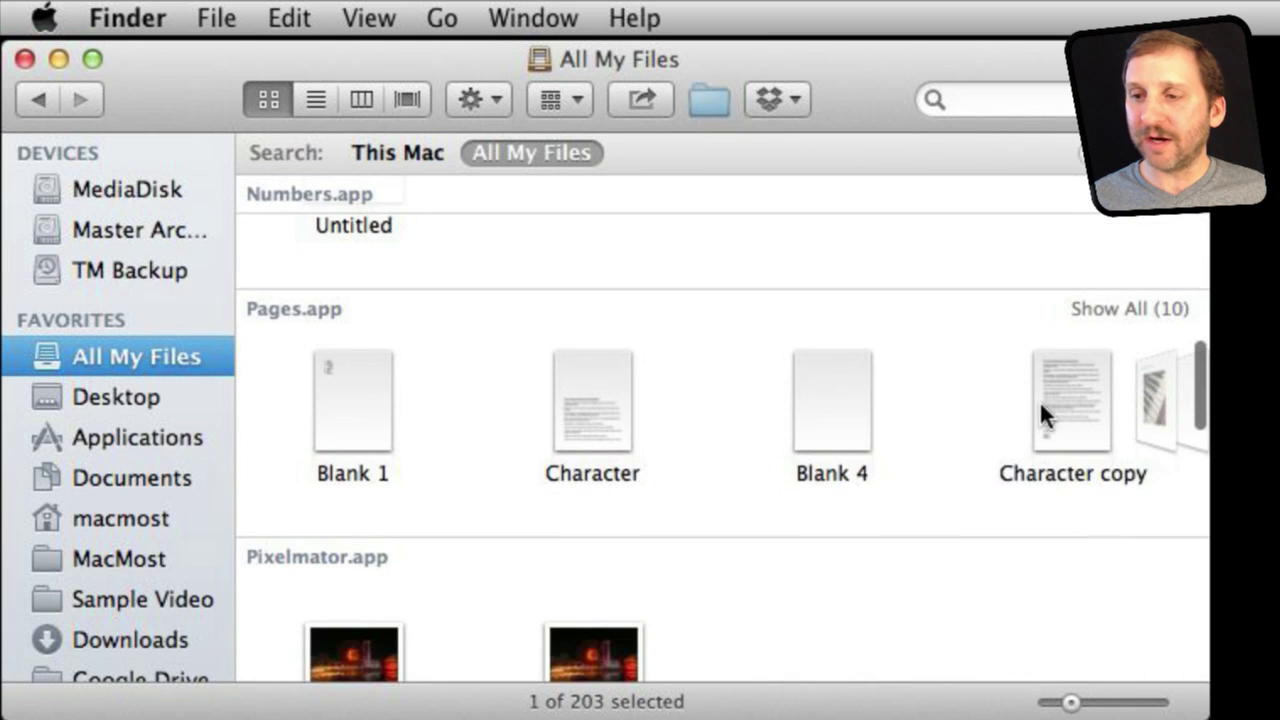
scroll(1039, 405, right, 10)
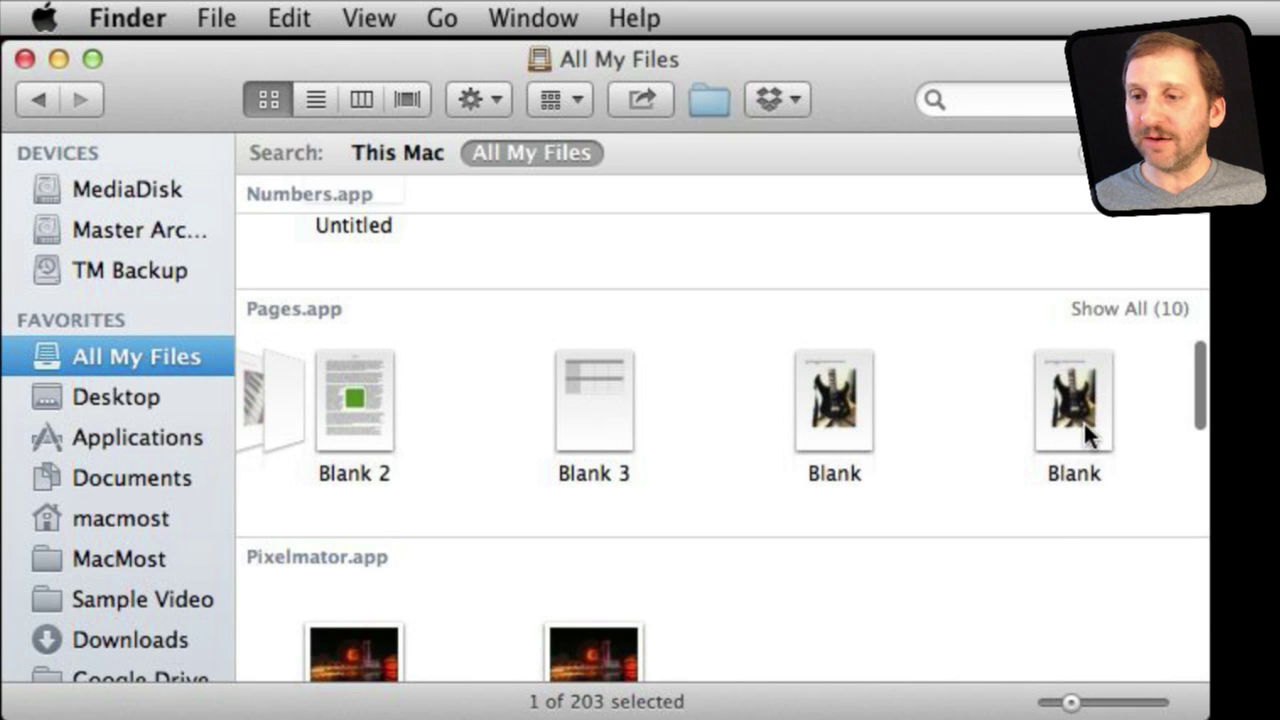
scroll(1084, 410, right, 3)
scroll(1081, 399, left, 3)
key(super+2)
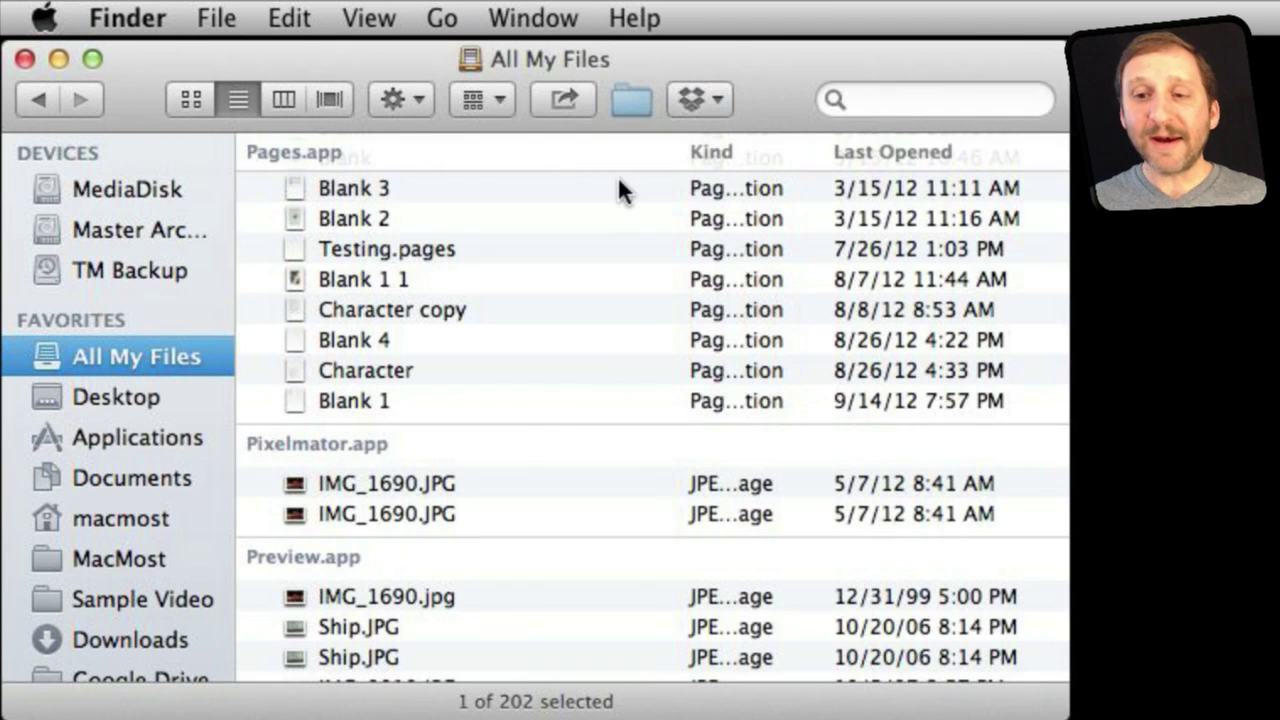
scroll(539, 283, up, 5)
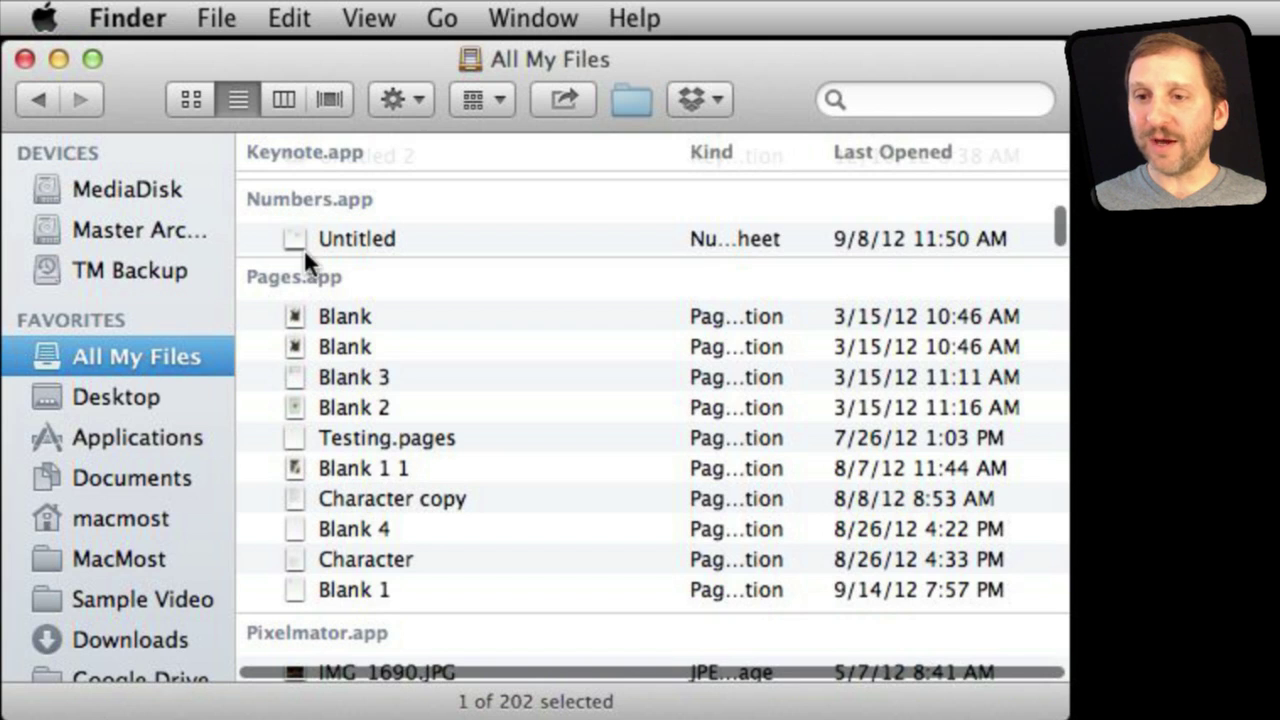
Review the arrangement options for All My Files and the alternative sorting options offered in the same place
click(496, 102)
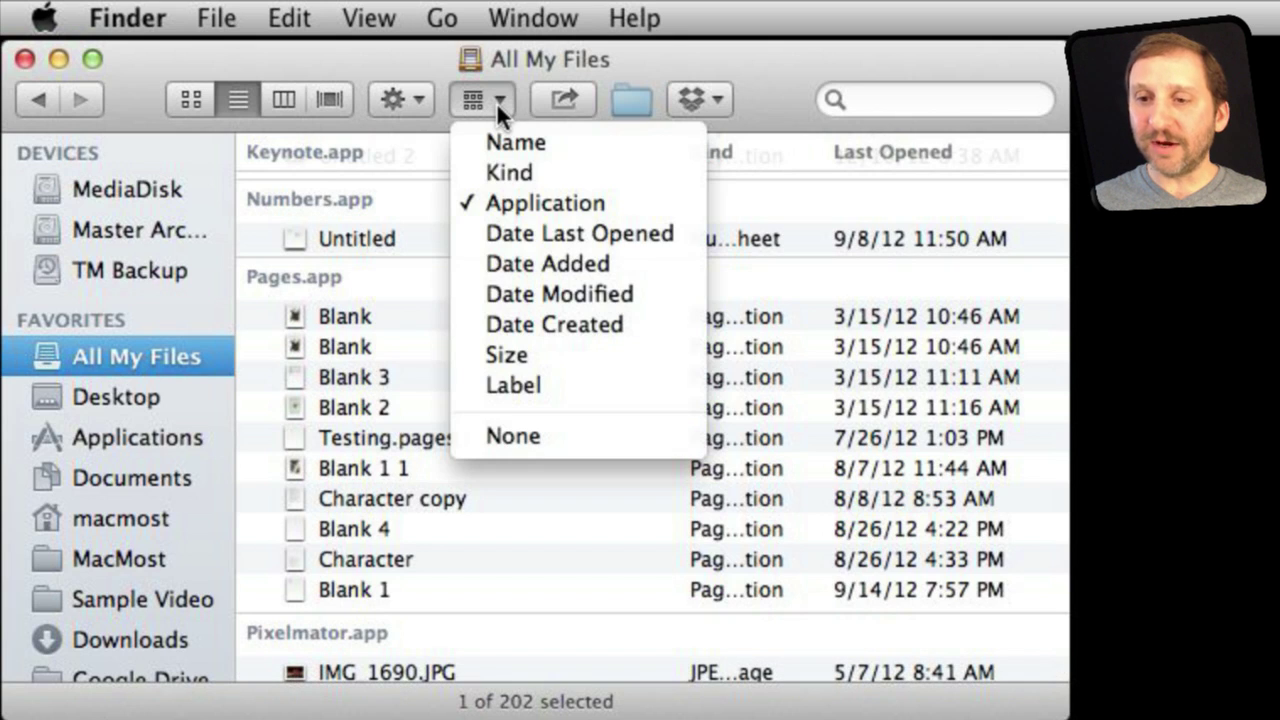
click(509, 61)
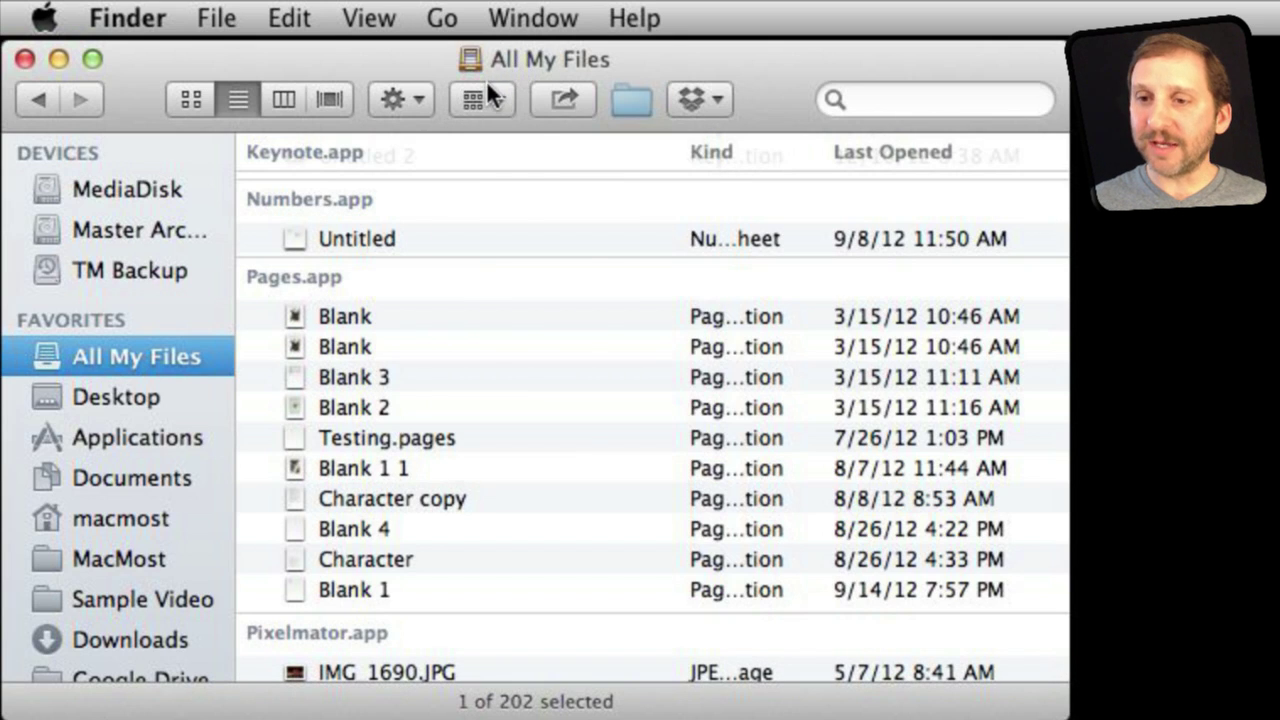
click(486, 82)
click(518, 50)
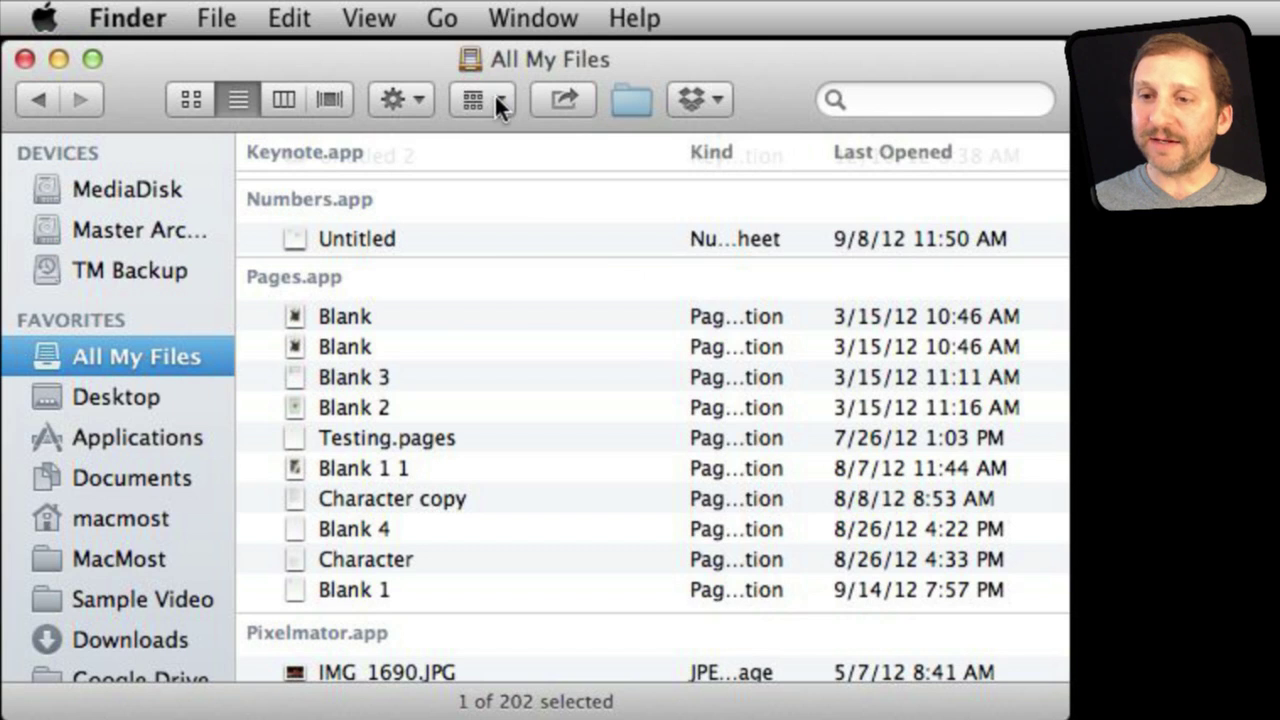
alt+click(494, 96)
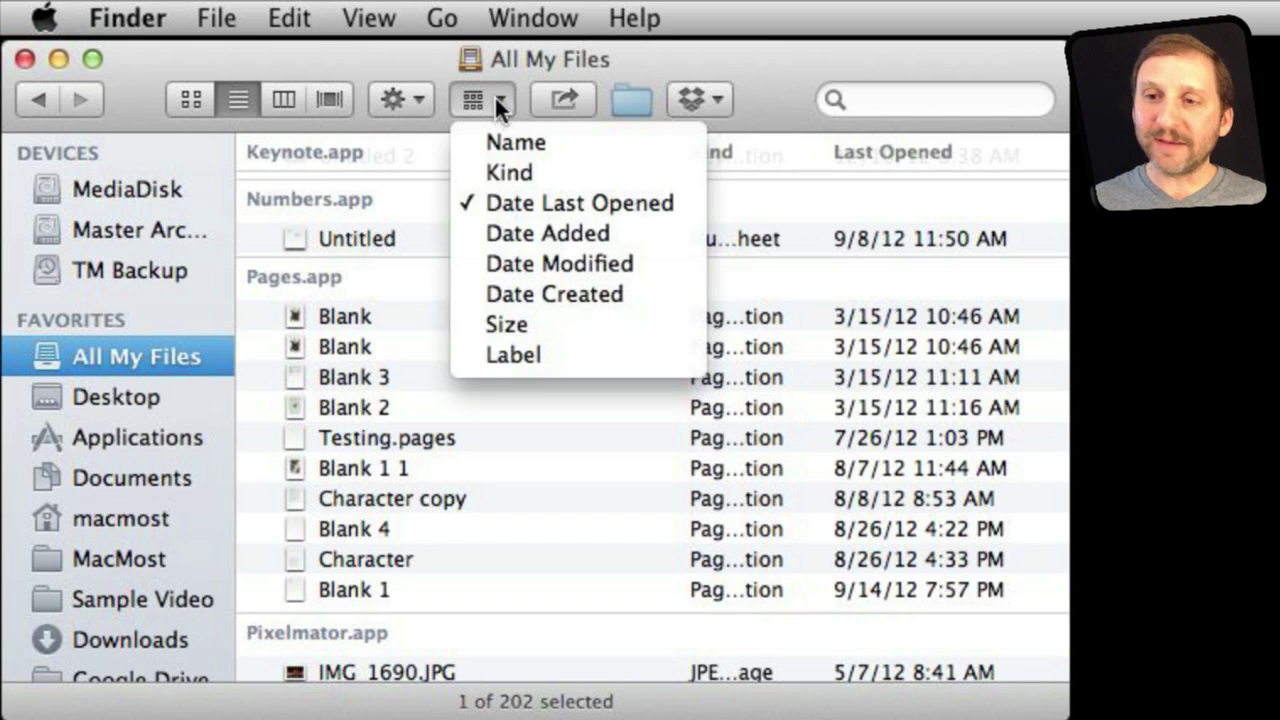
click(538, 49)
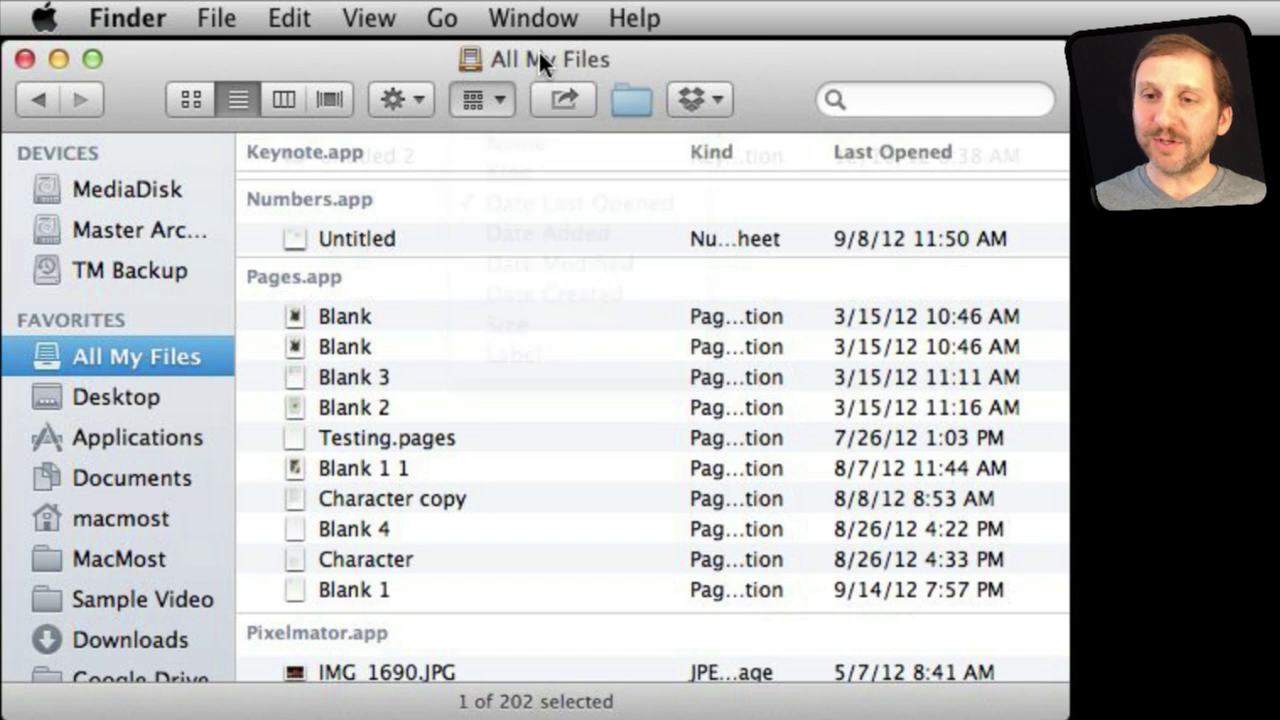
Sort the files within each application group by Name
click(366, 20)
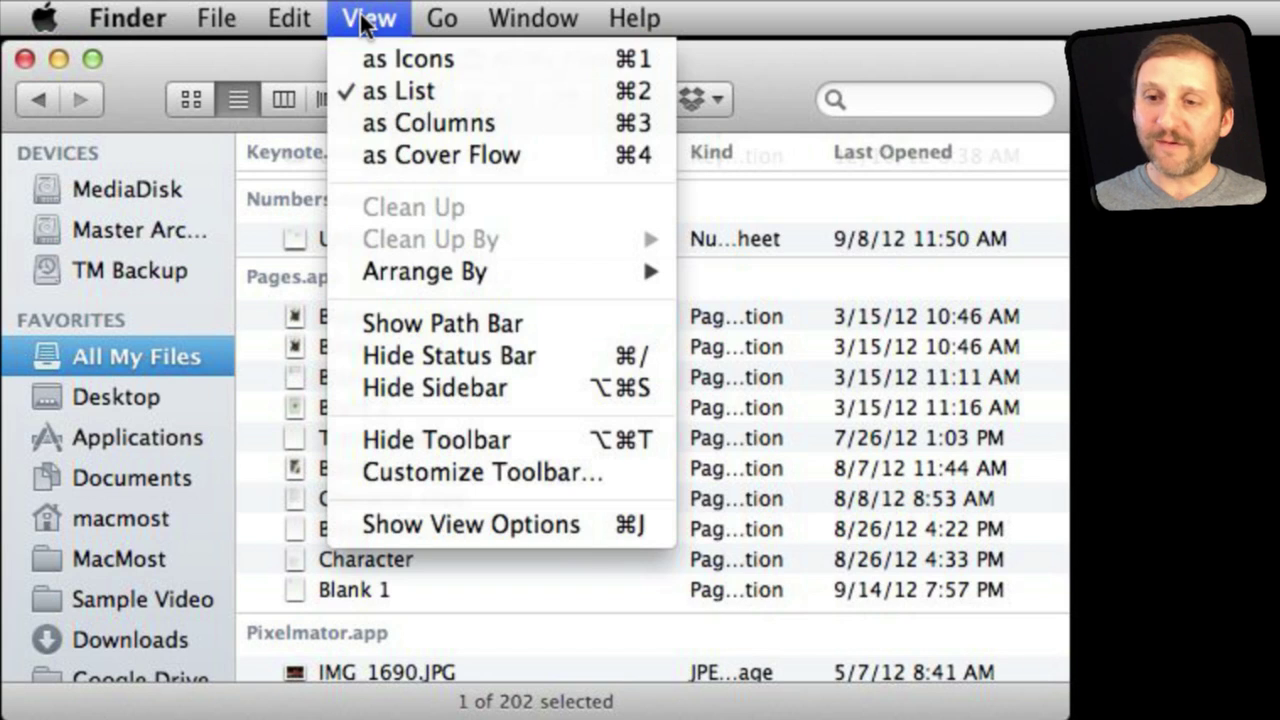
key(alt)
key(alt)
mouse_move(460, 273)
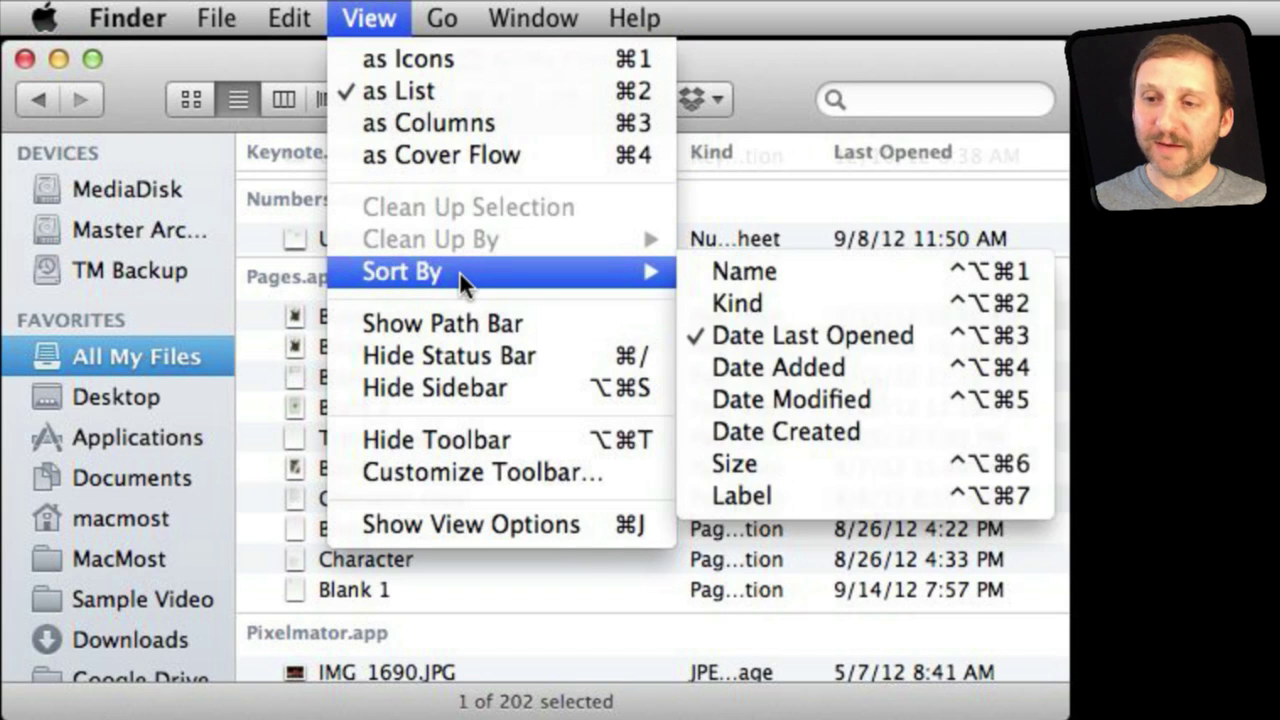
click(784, 270)
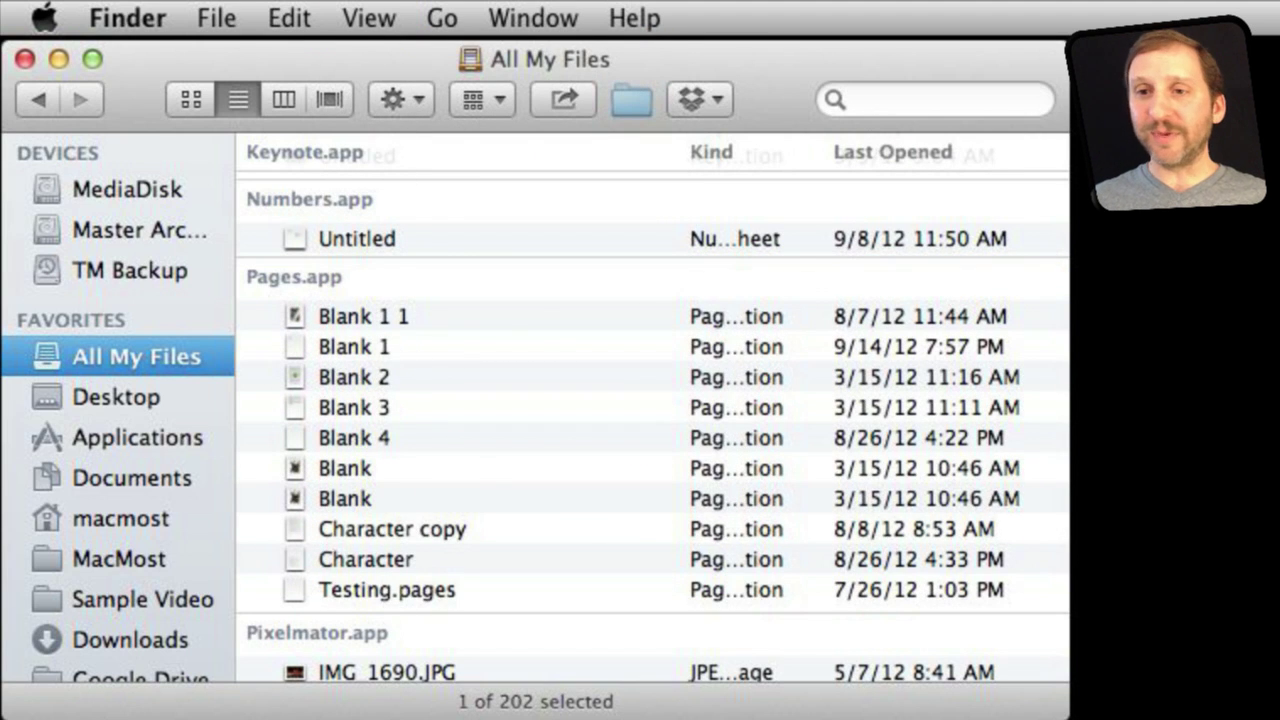
Sort the files within each application group by Size
click(370, 18)
mouse_move(456, 268)
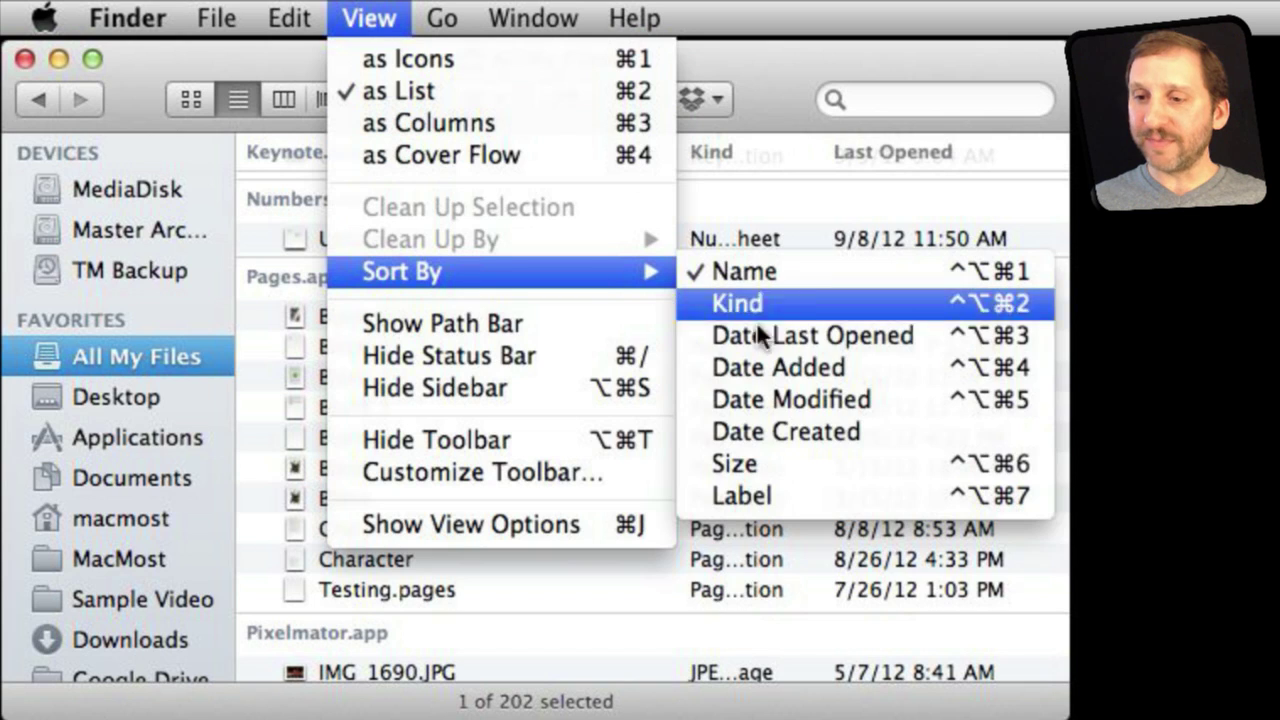
click(771, 456)
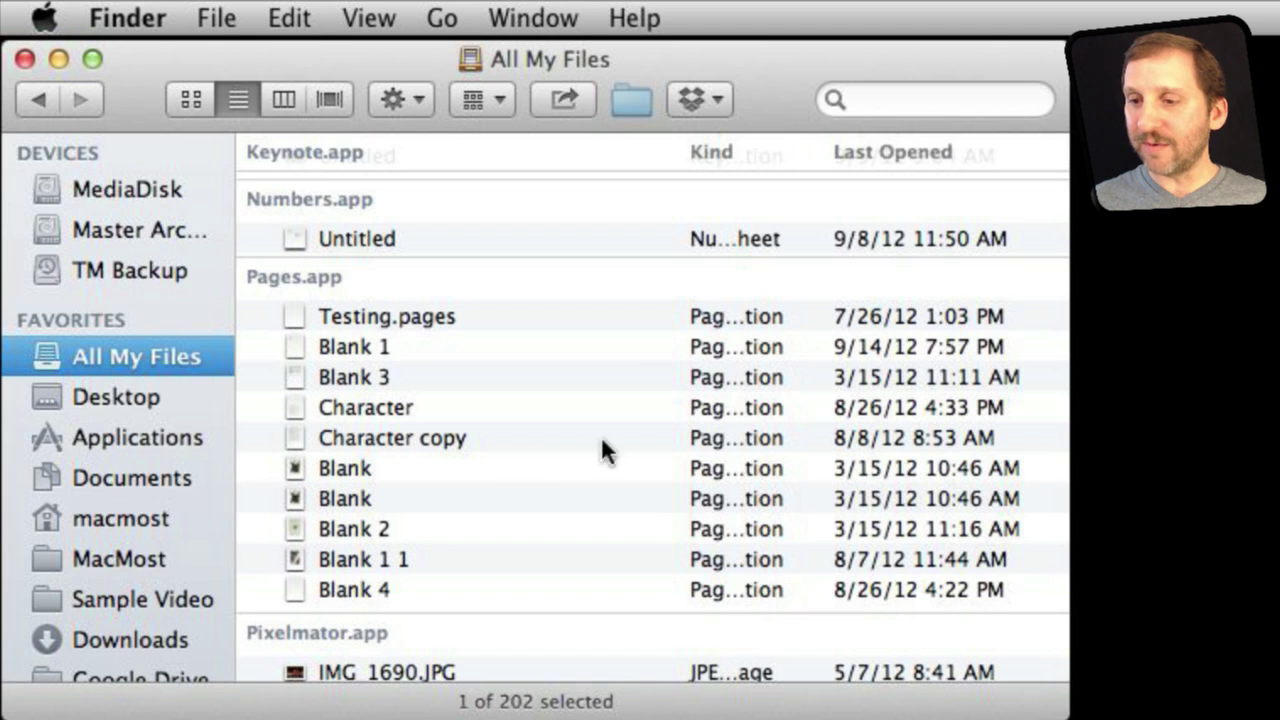
Widen the file window, show the Size column in the list, and select Blank 4 in the Pages group
drag(1066, 712, 1207, 714)
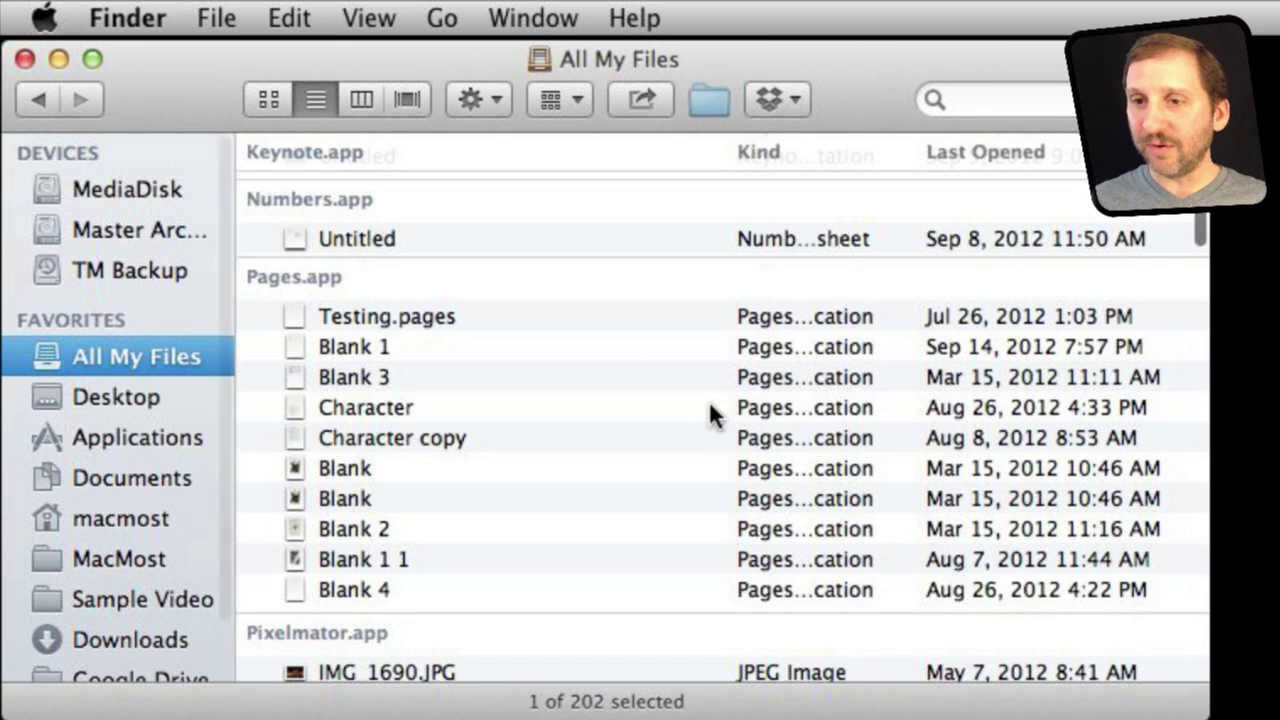
click(371, 20)
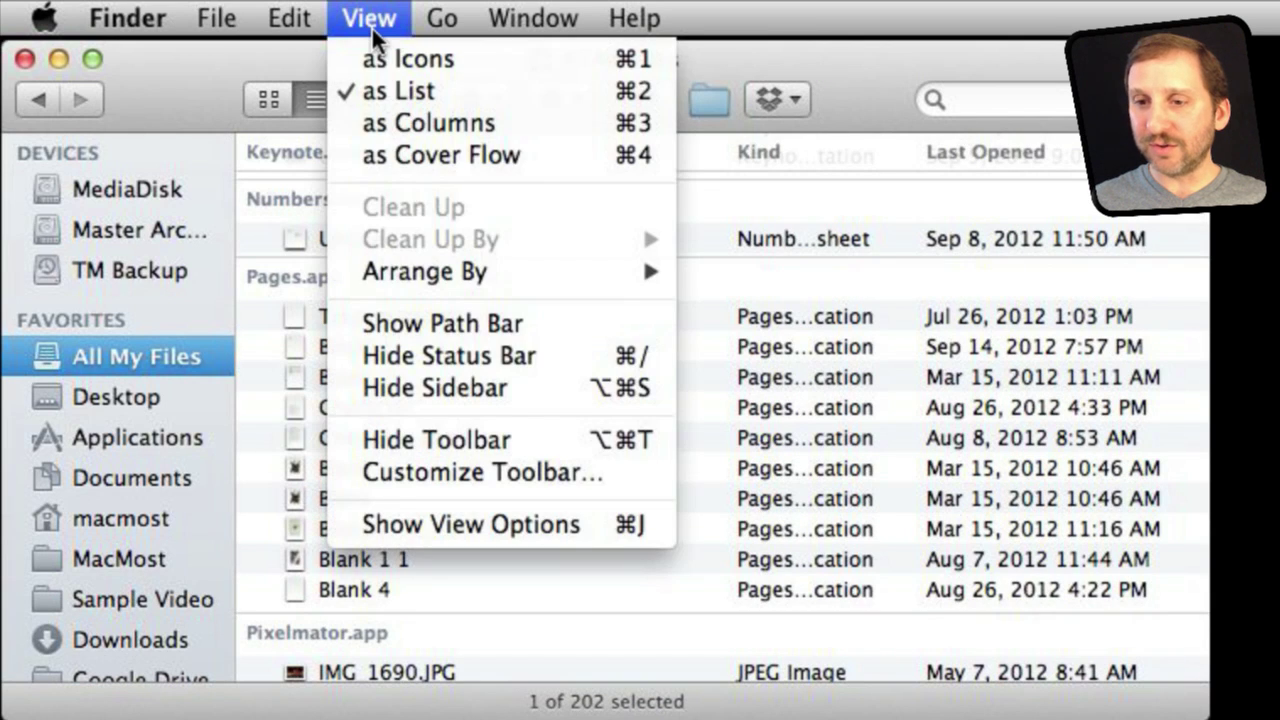
click(449, 515)
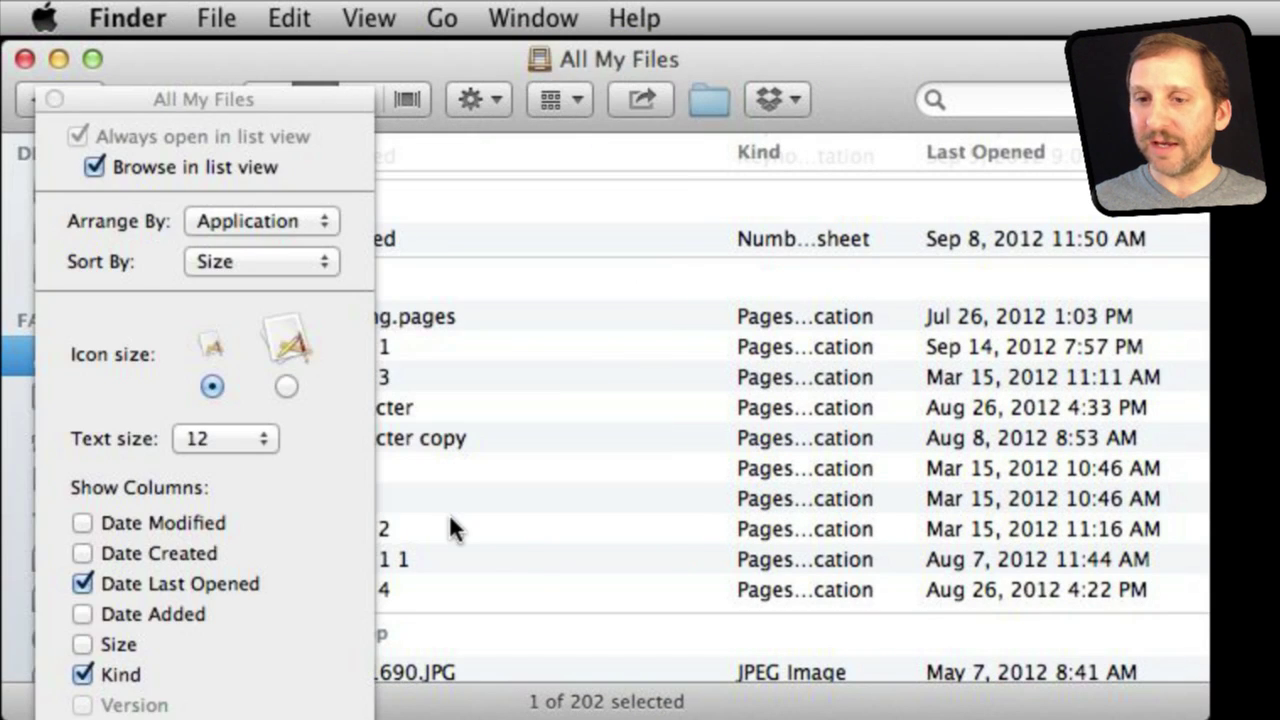
click(81, 645)
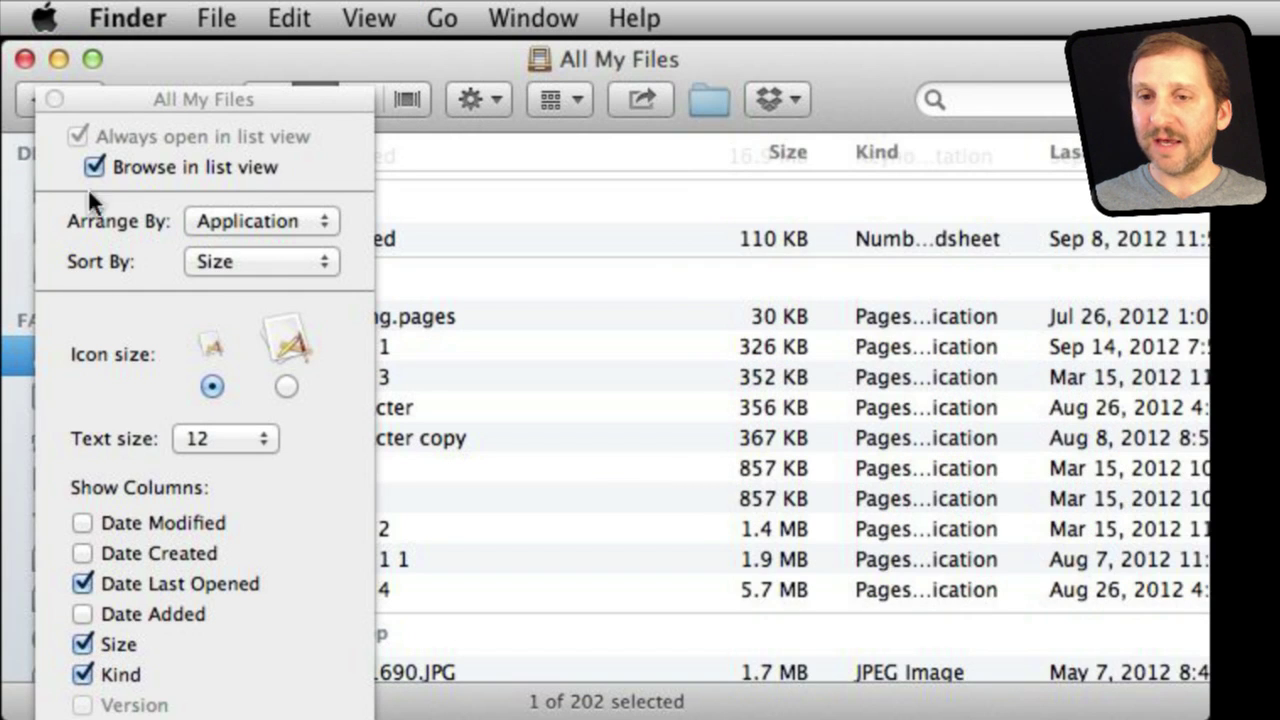
click(55, 97)
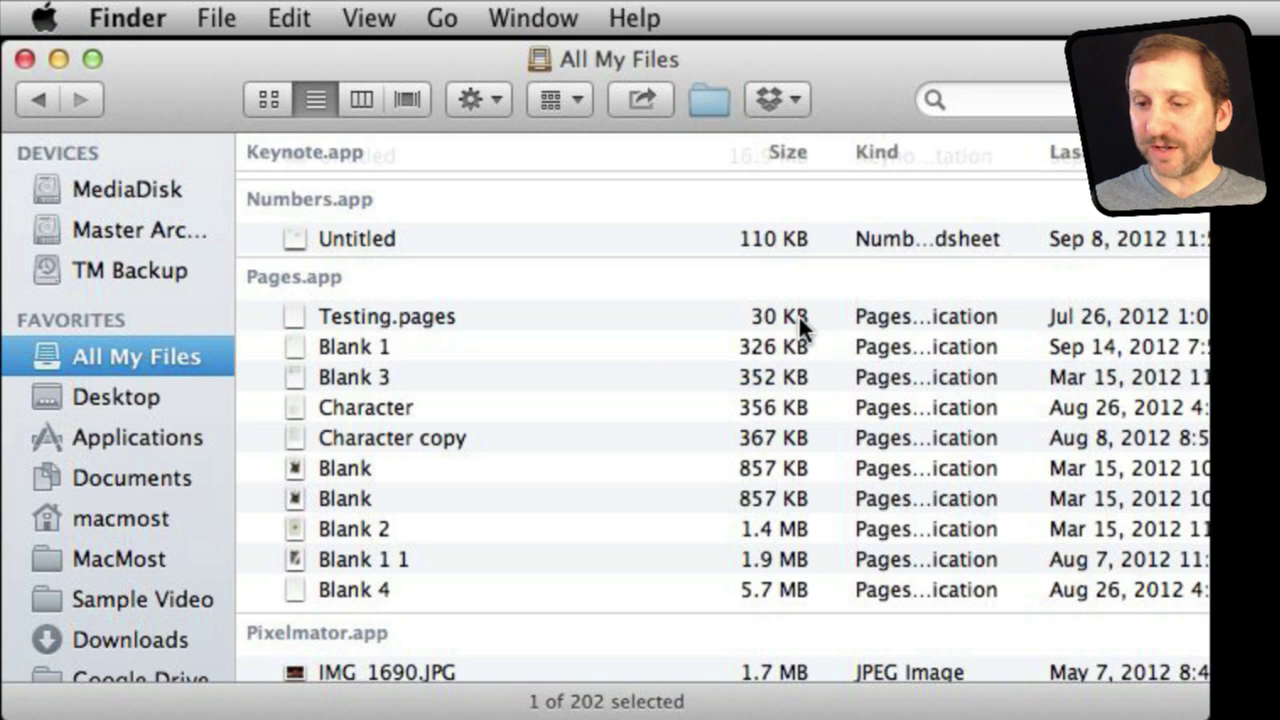
click(752, 590)
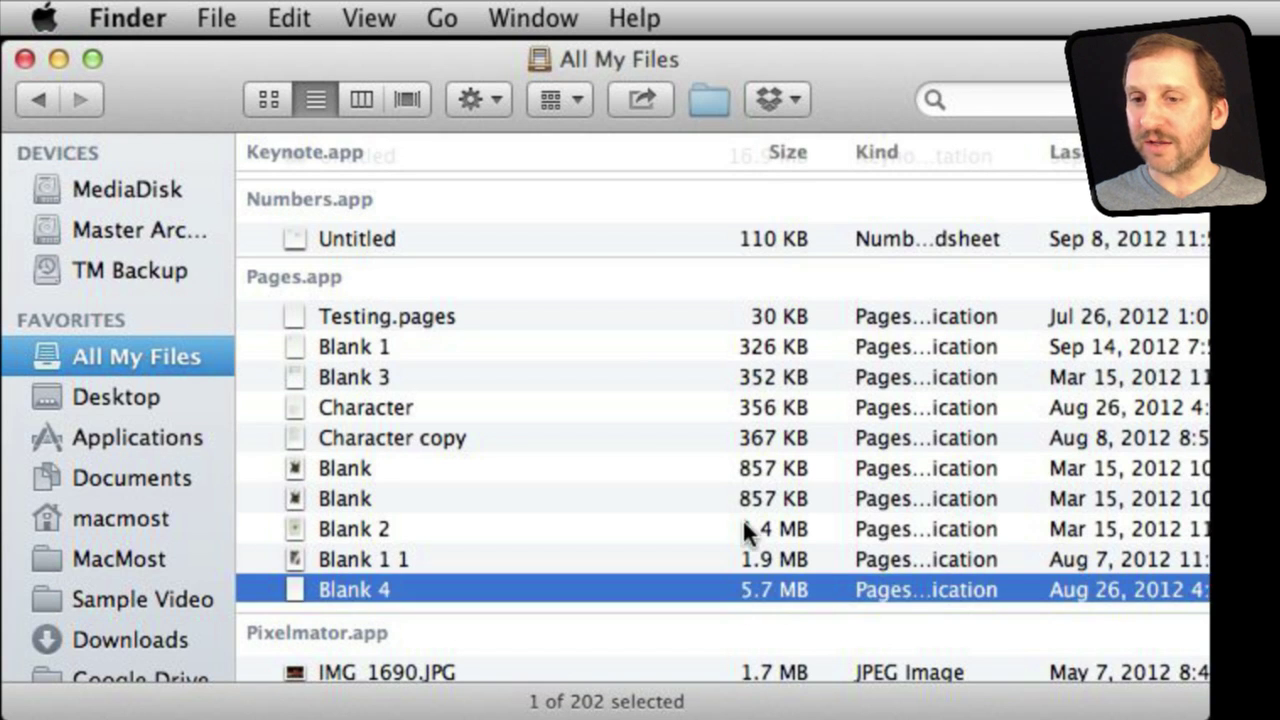
Arrange All My Files by Date Modified and look through the resulting date groups
scroll(742, 520, up, 5)
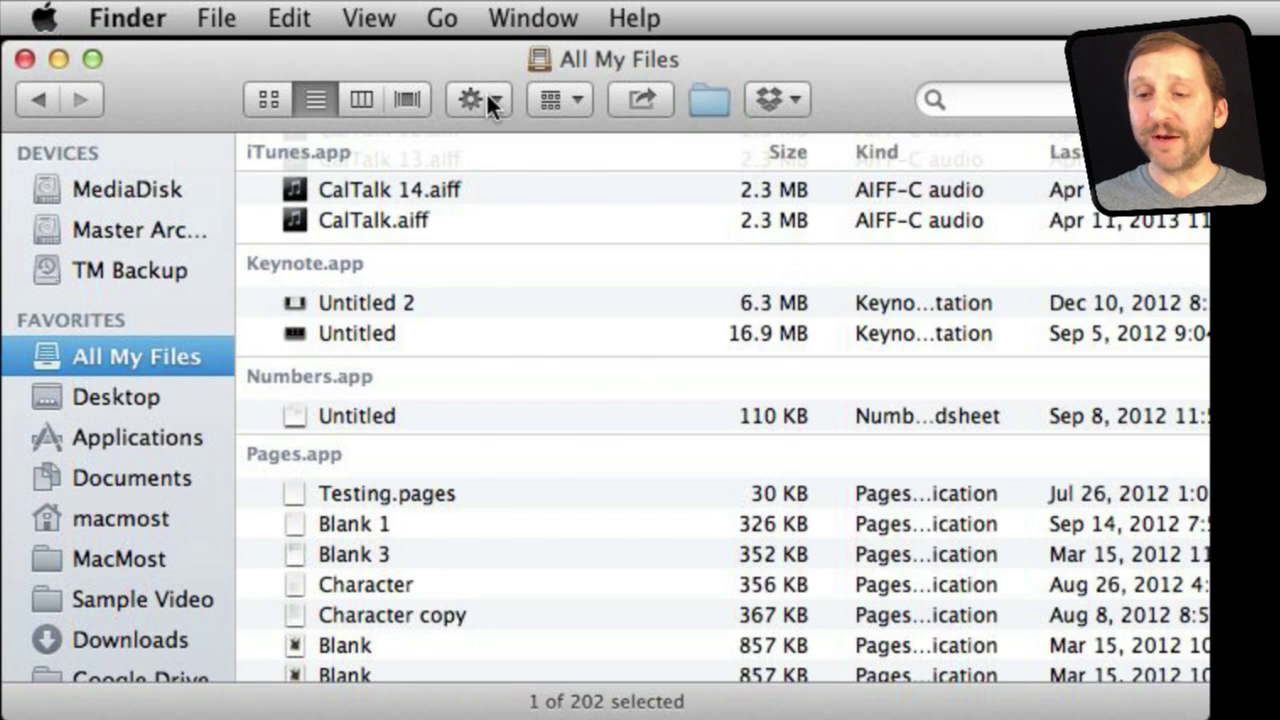
click(486, 92)
click(550, 100)
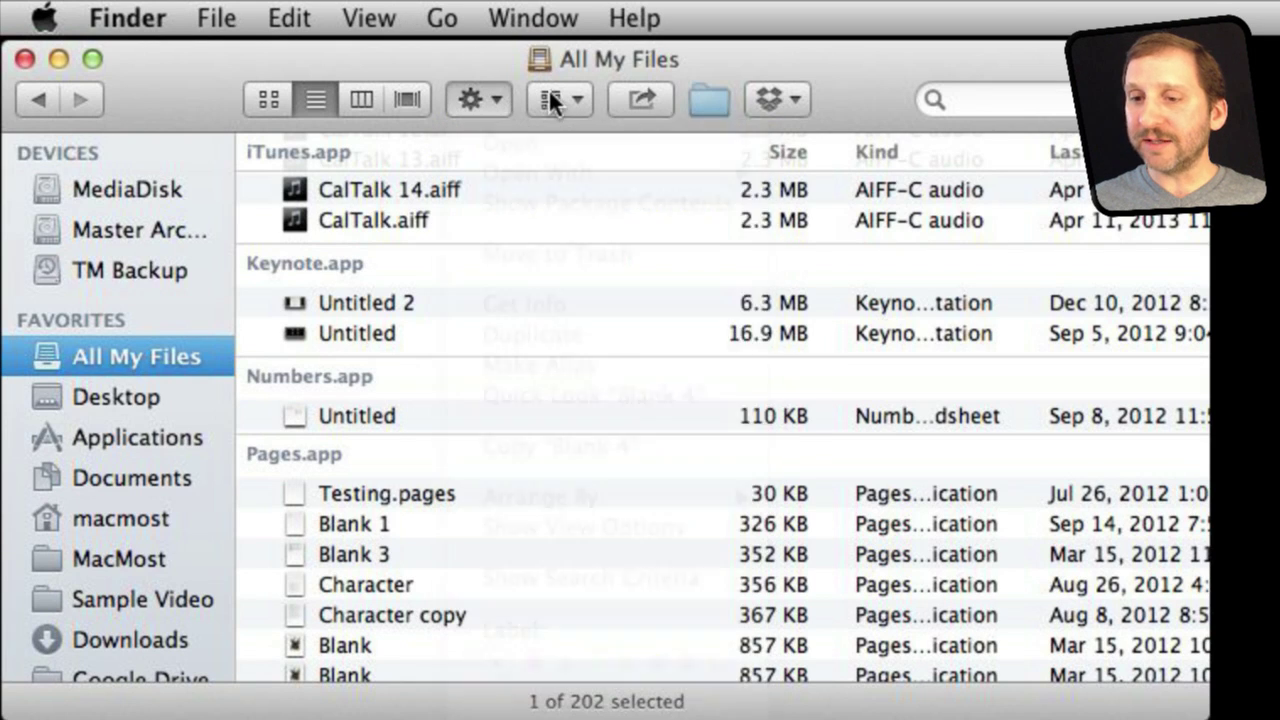
click(550, 100)
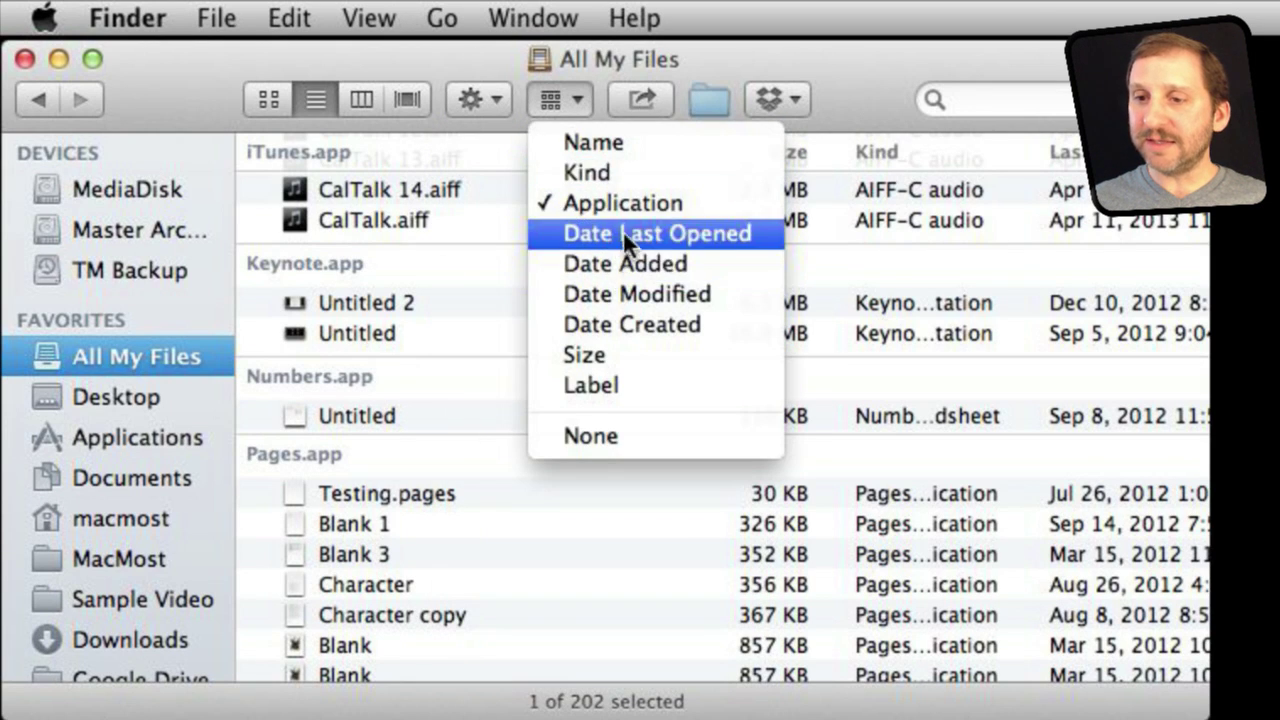
click(623, 294)
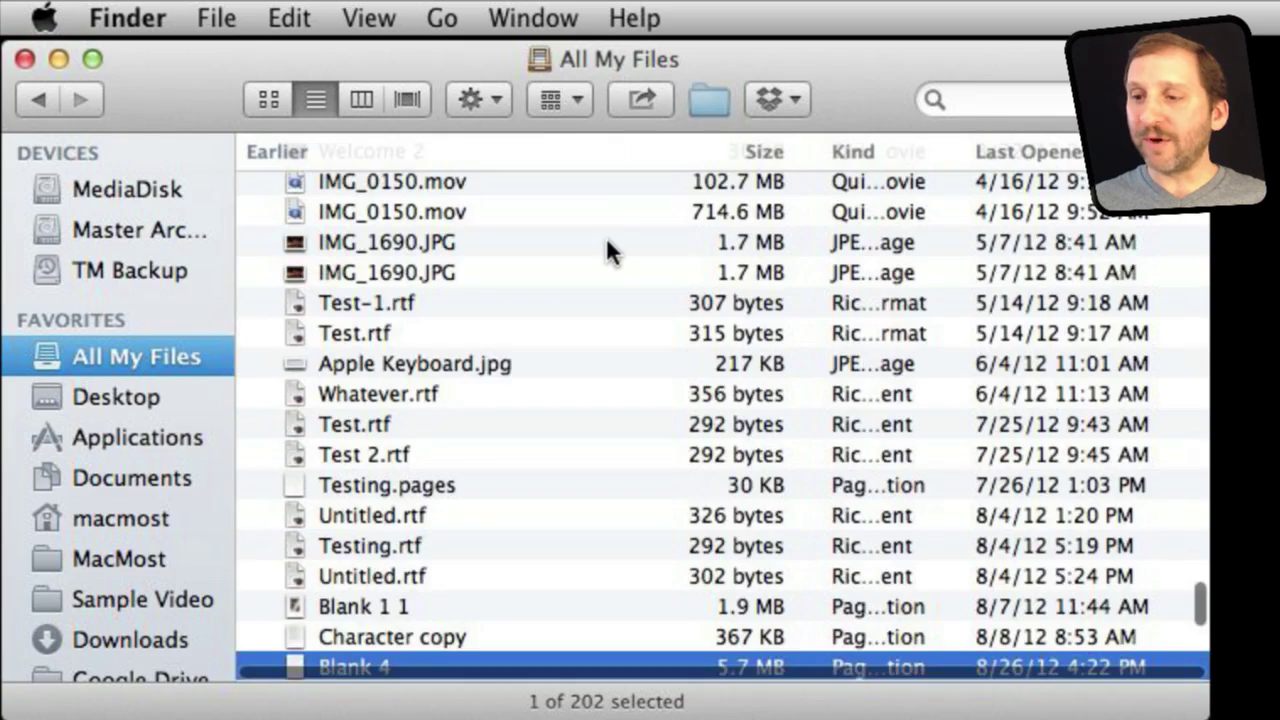
scroll(606, 250, up, 20)
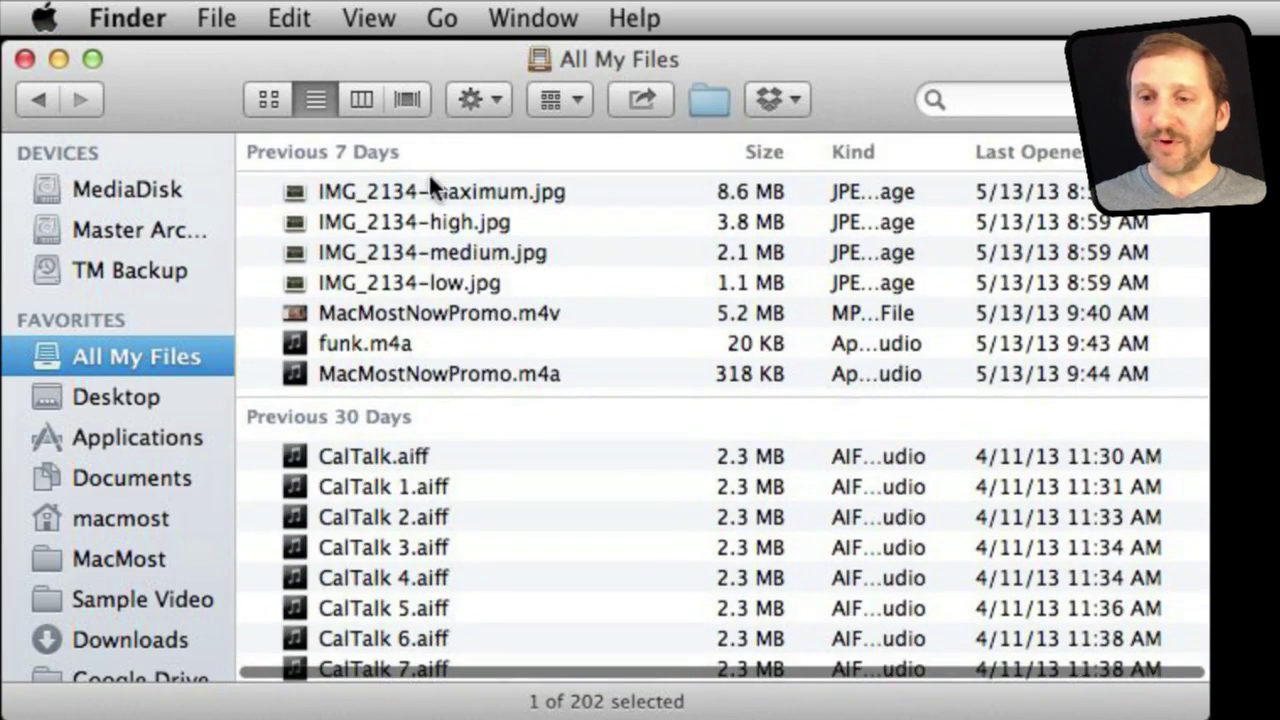
scroll(420, 468, down, 15)
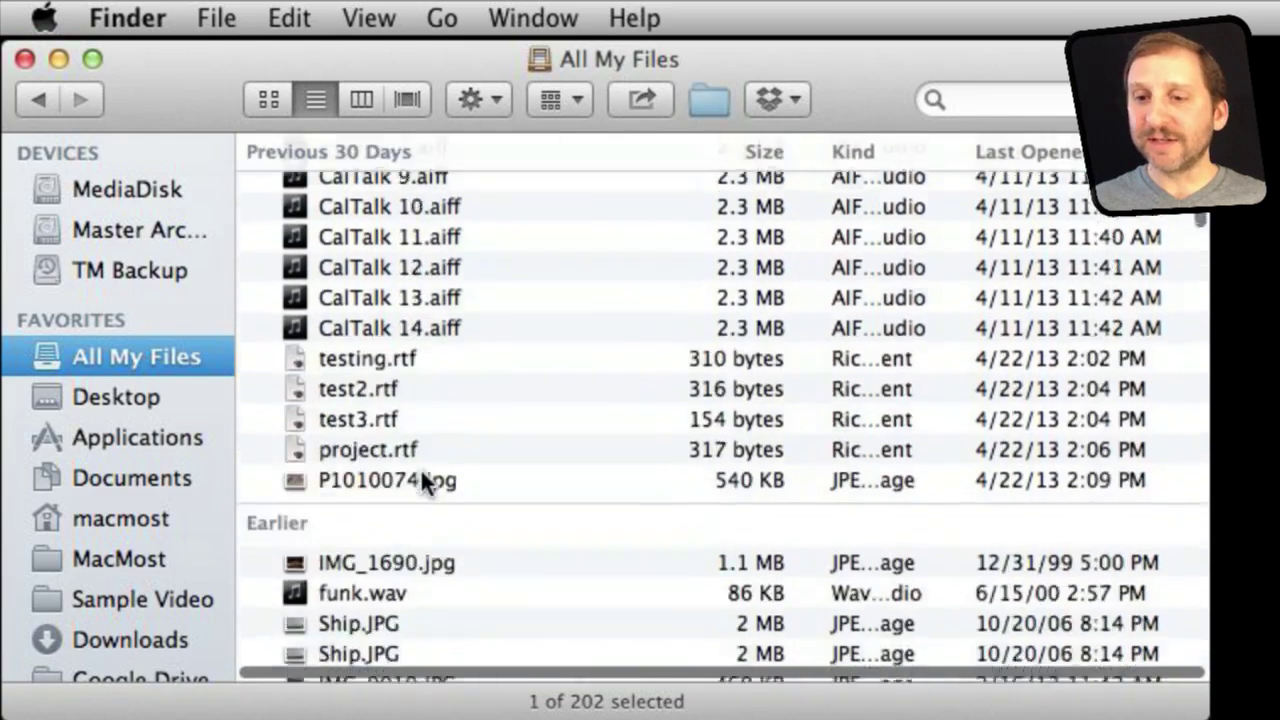
scroll(420, 468, down, 10)
scroll(420, 468, up, 20)
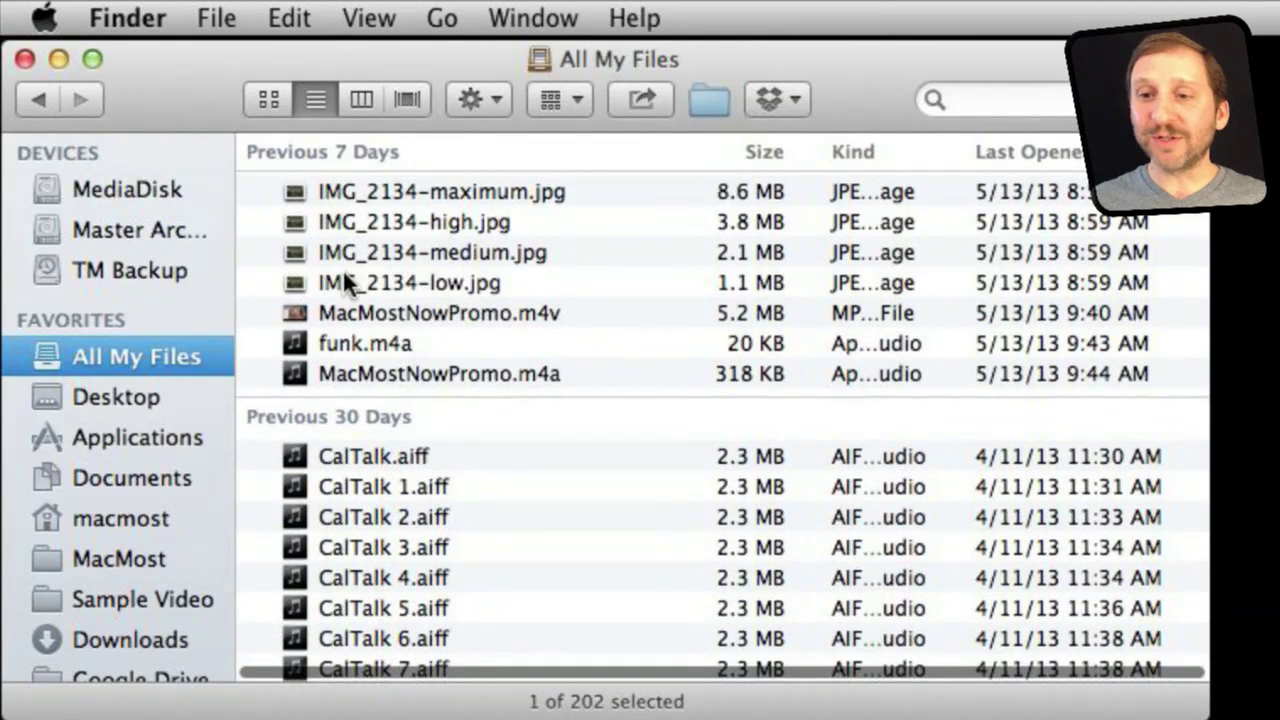
Arrange All My Files by Size and look through the size groups
click(567, 98)
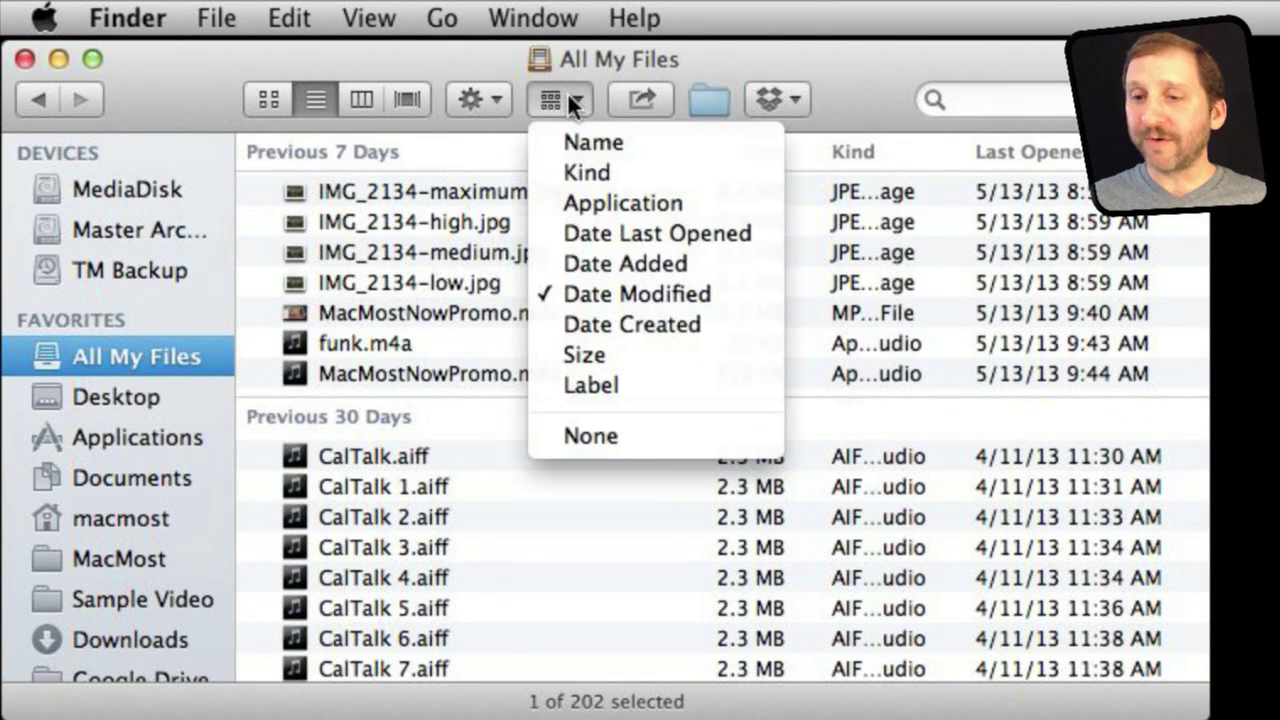
click(606, 362)
scroll(553, 272, up, 15)
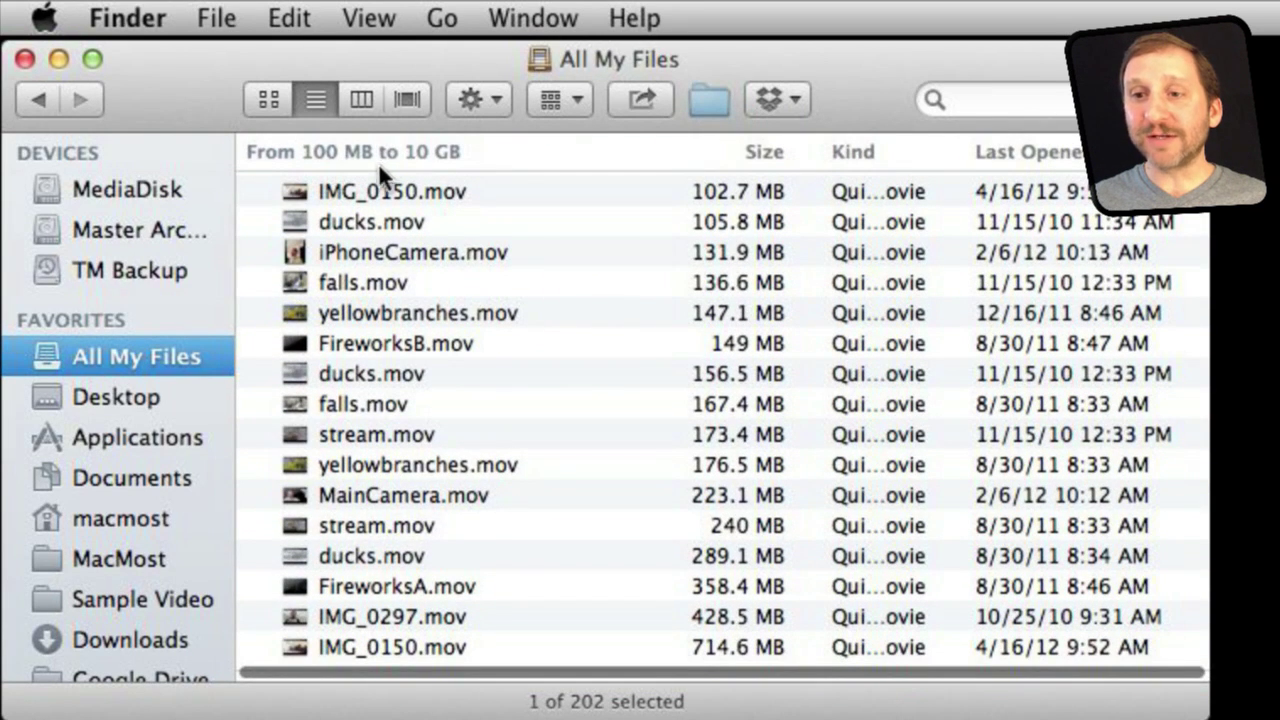
scroll(423, 428, down, 10)
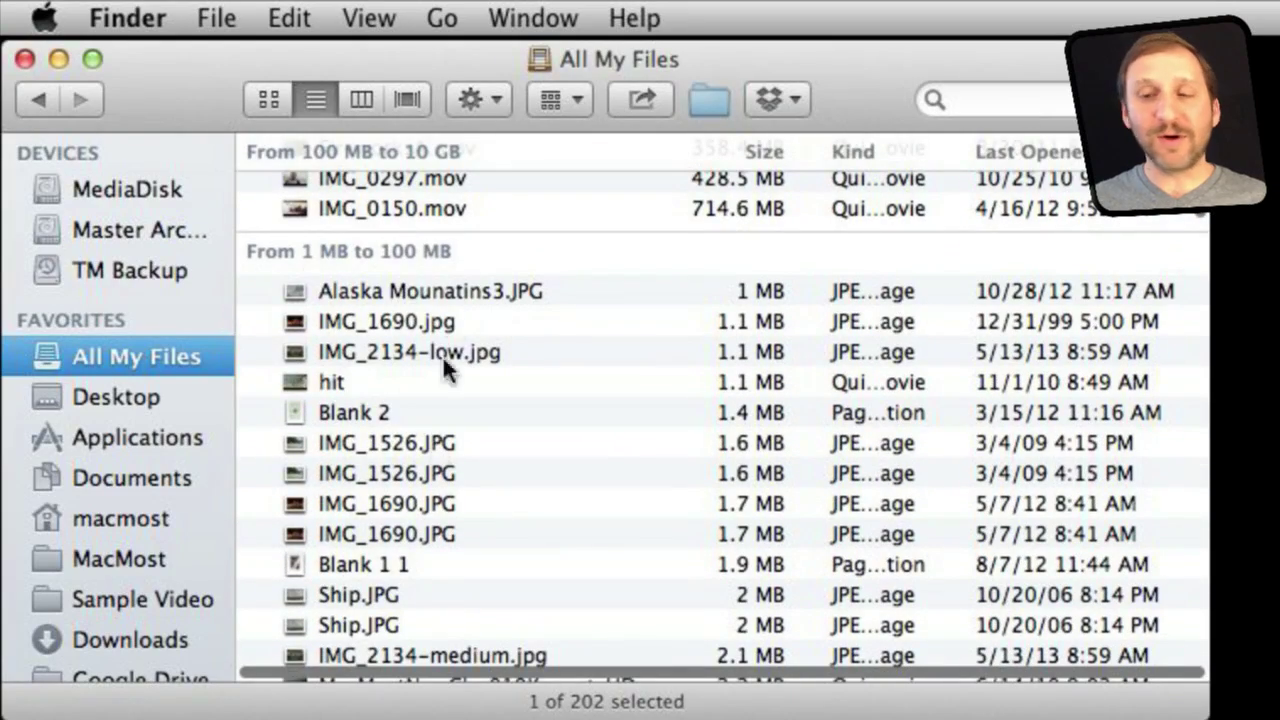
scroll(432, 463, down, 10)
scroll(432, 463, up, 8)
scroll(433, 459, down, 10)
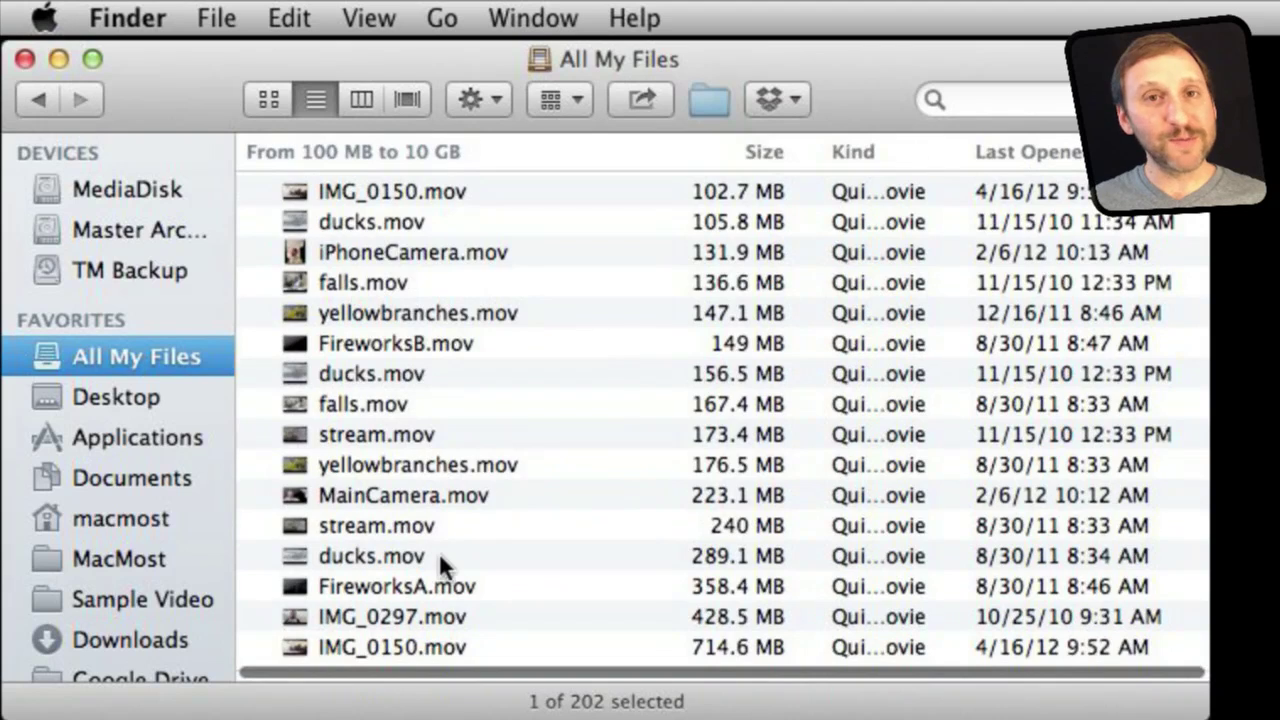
Set the arrangement to None, review the sorting options, and look through the ungrouped list down to the smallest files
key(ctrl+super+0)
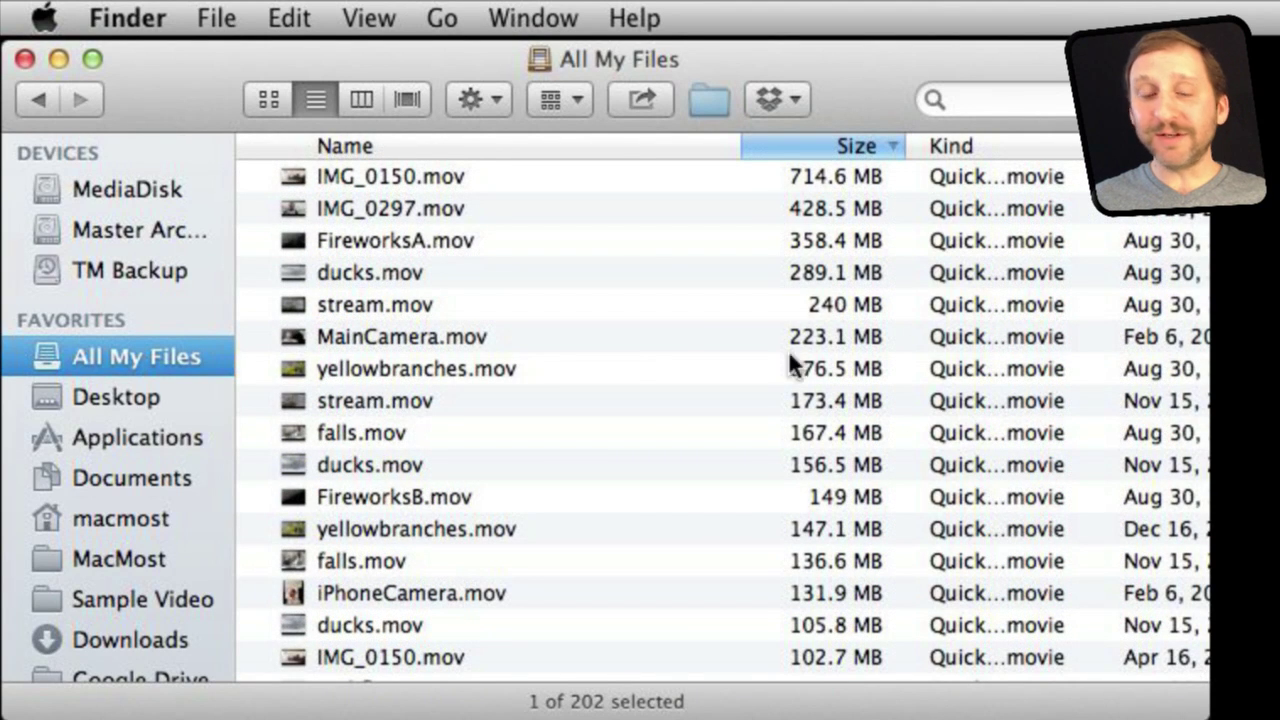
click(391, 19)
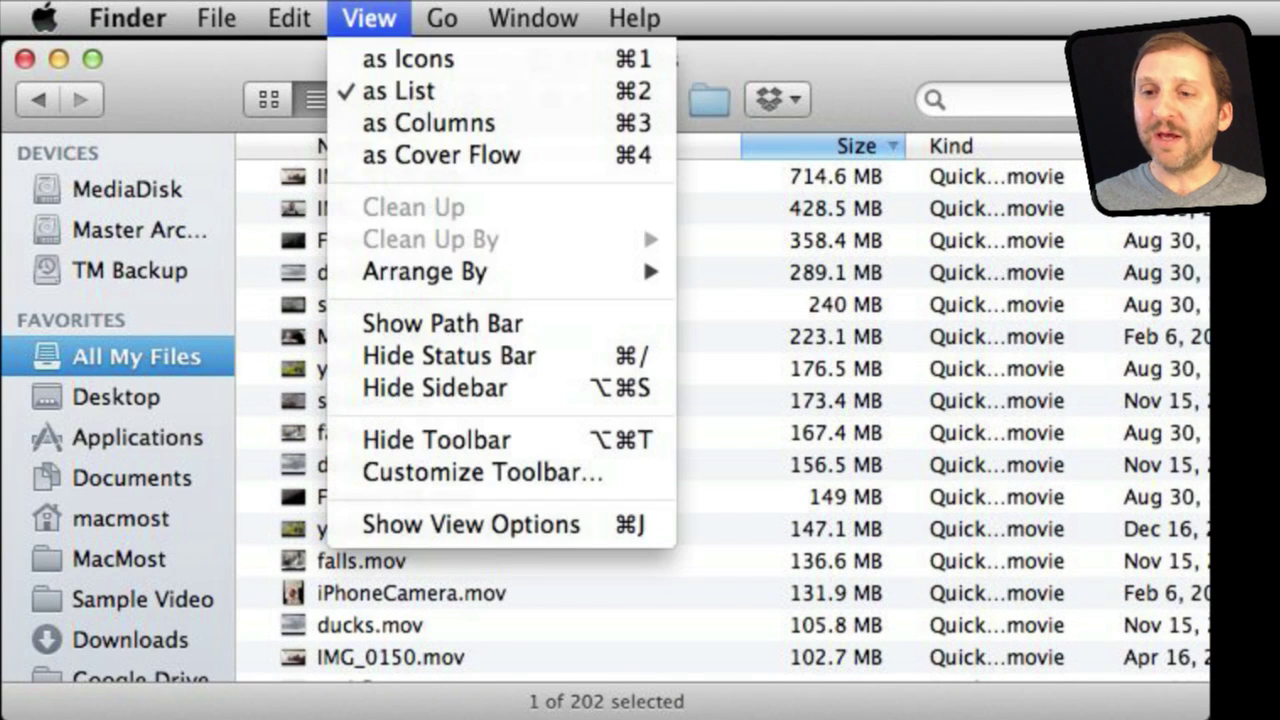
mouse_move(505, 285)
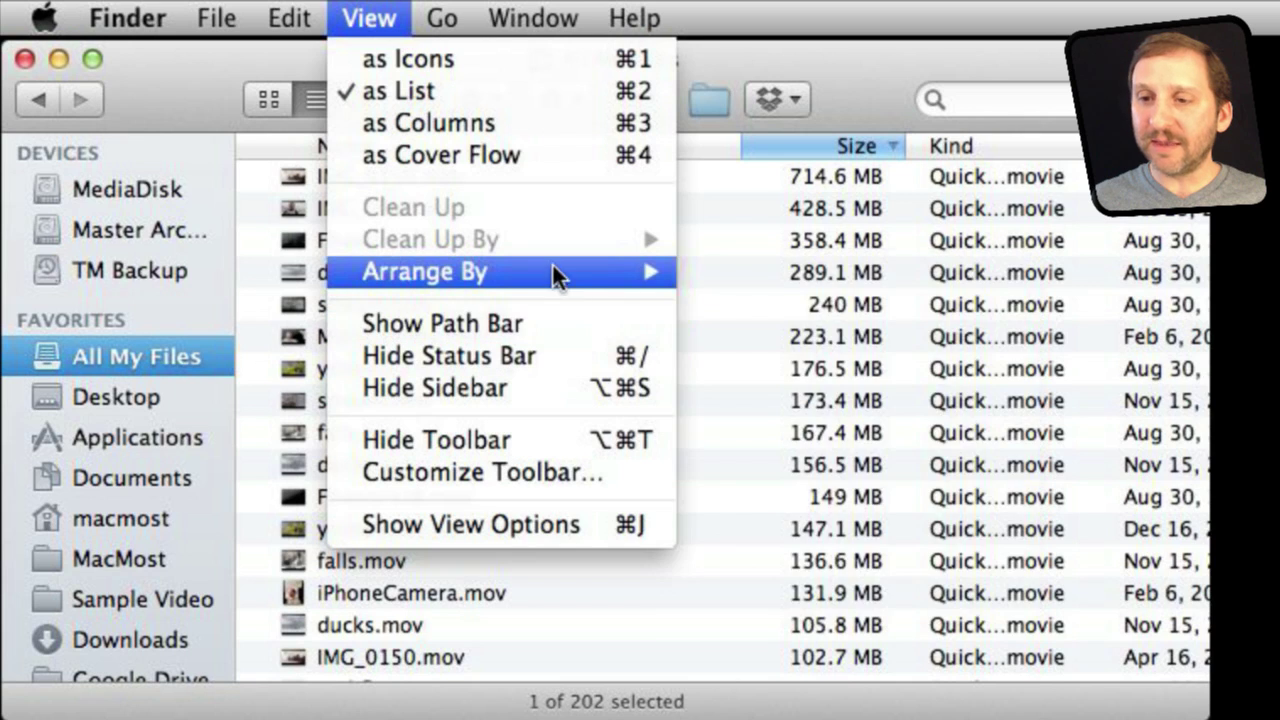
key(alt)
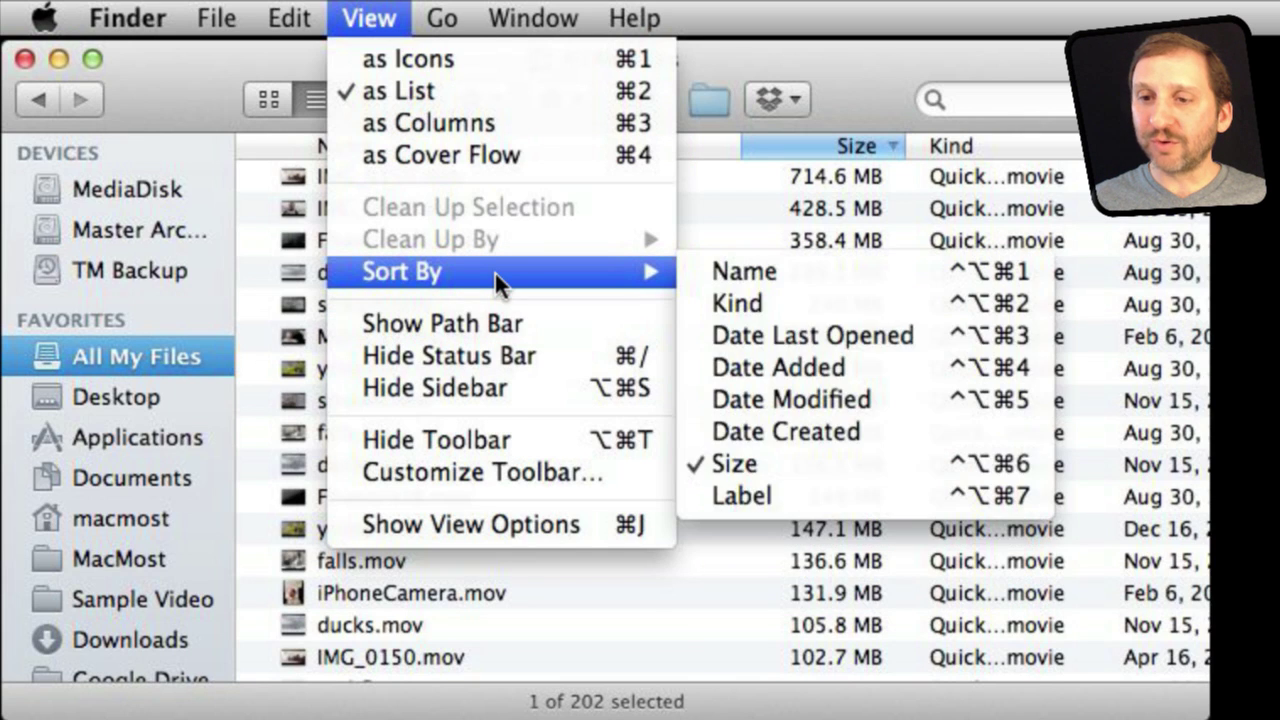
click(887, 106)
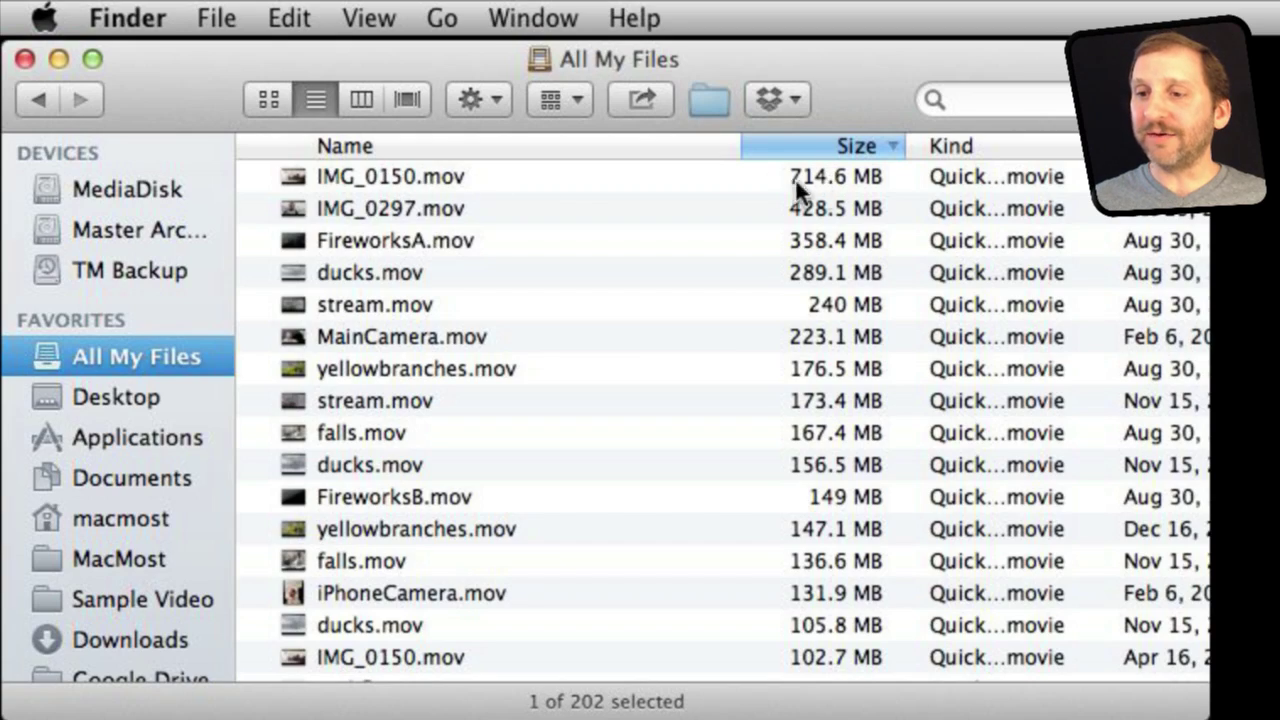
scroll(797, 463, down, 20)
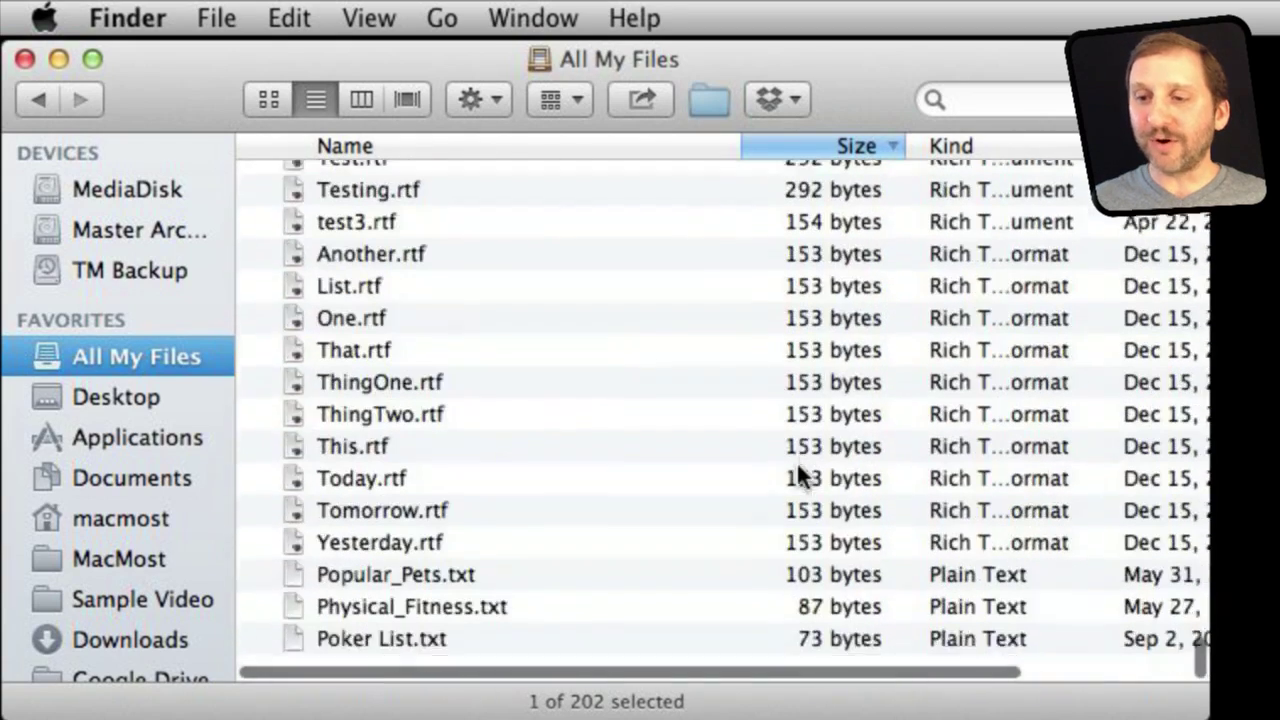
Start a search within All My Files, review the arrangement options for it, and search for "yellow"
click(985, 98)
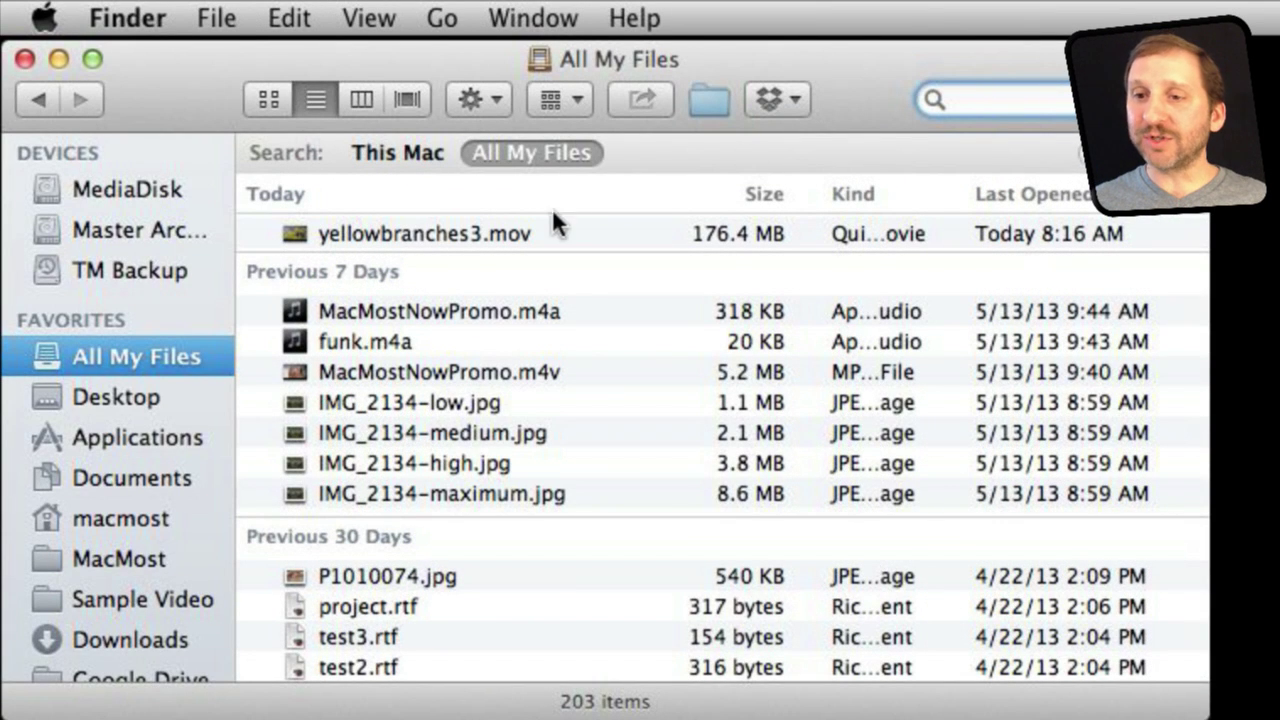
click(368, 18)
mouse_move(413, 276)
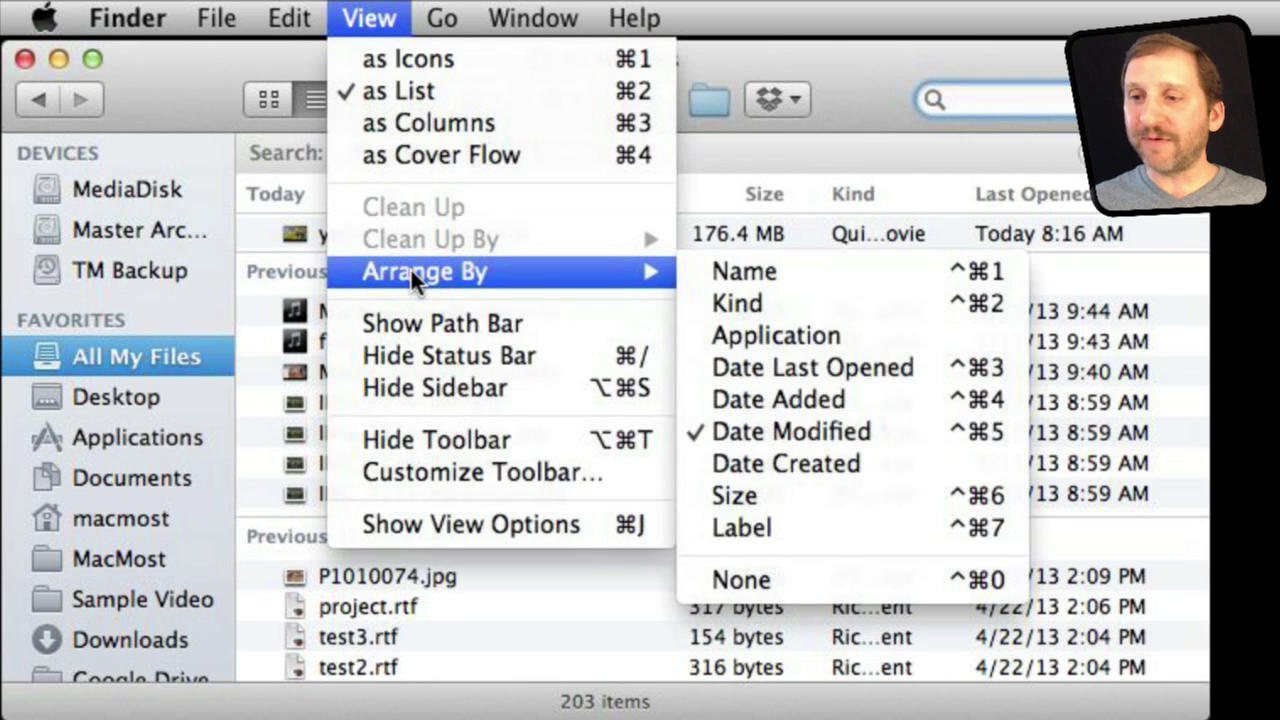
key(Escape)
text(y)
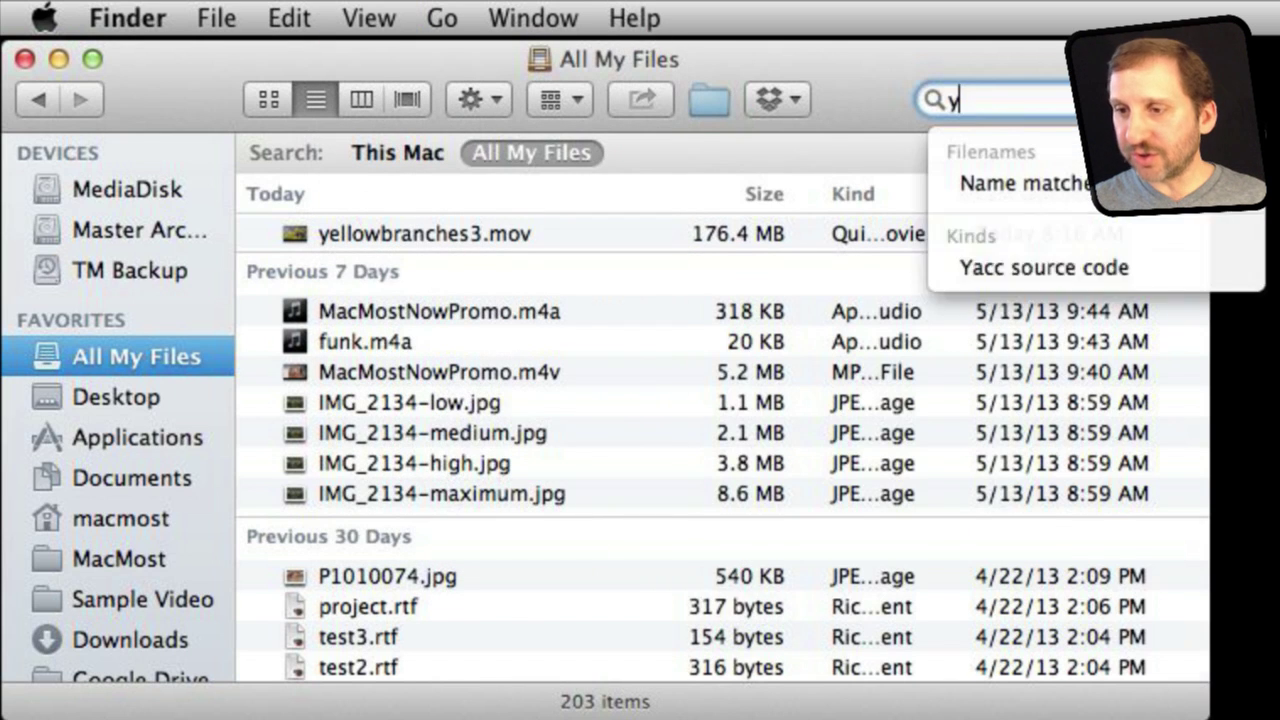
text(ellow)
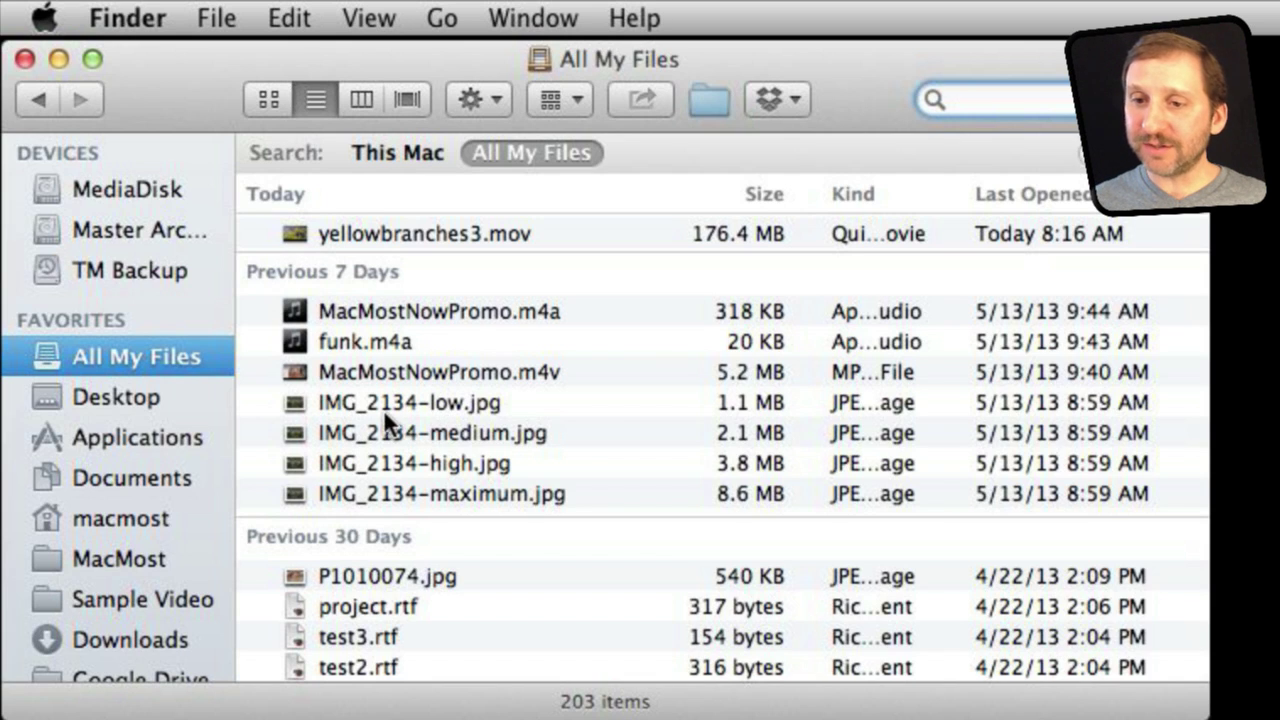
Open the enclosing folder of funk.m4a from the Previous 7 Days group
click(354, 339)
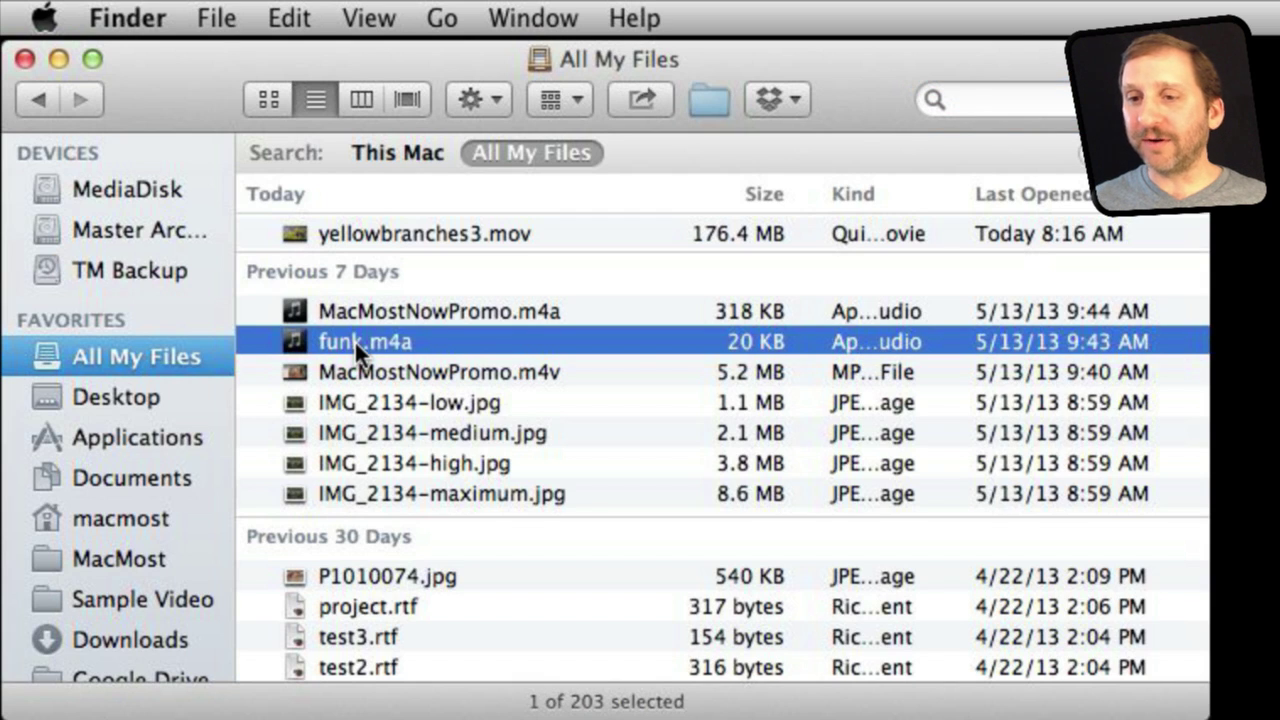
right_click(354, 339)
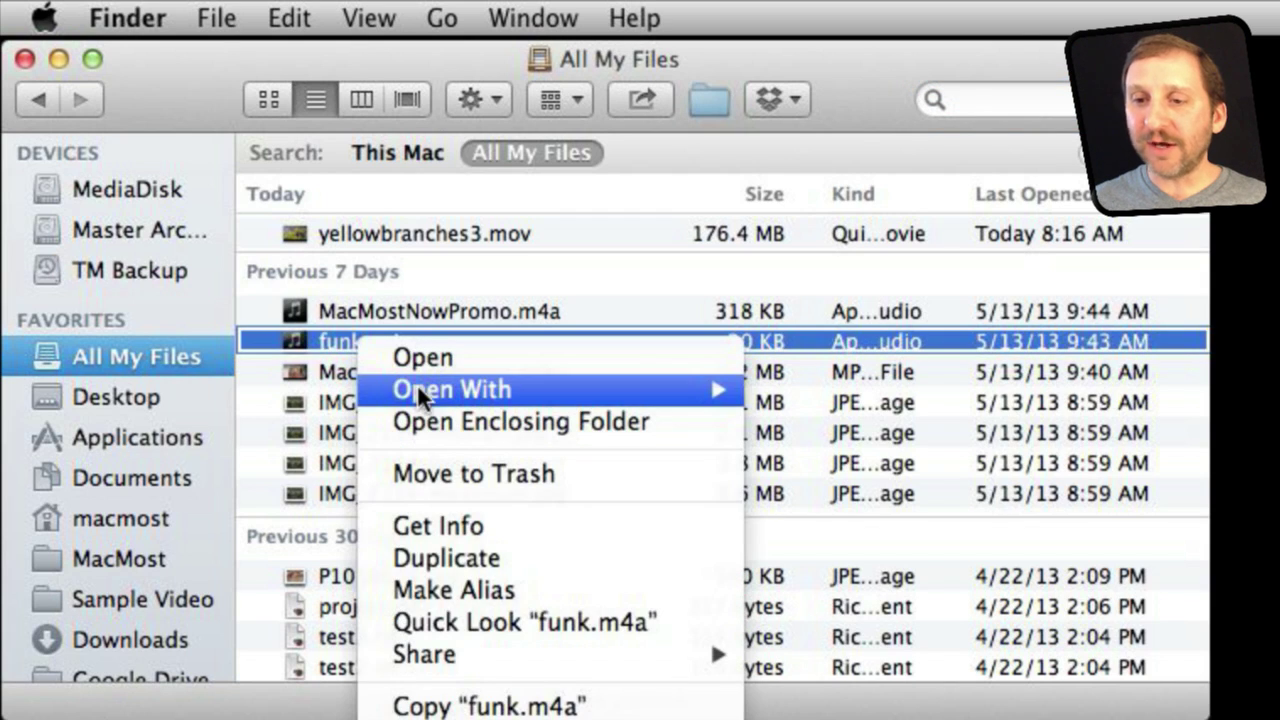
click(472, 420)
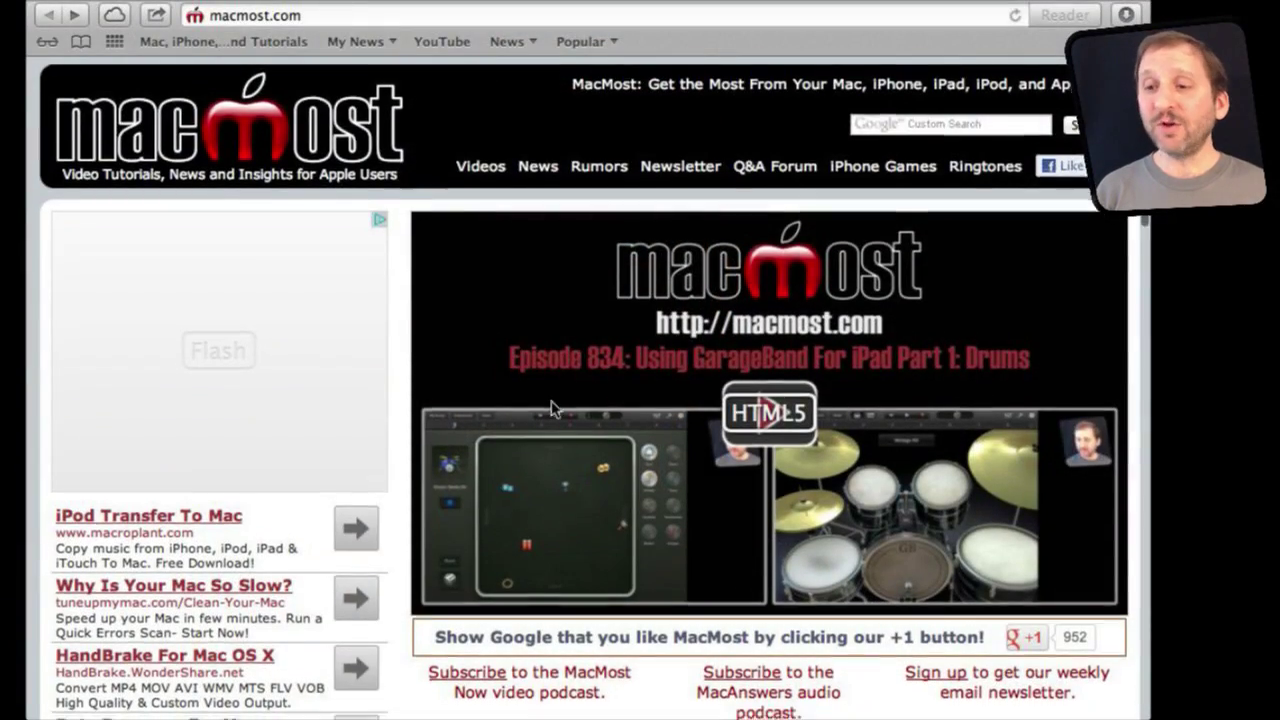
On macmost.com, open the "MacMost Now 833: 18 Google Search Tricks" episode page and look through it
scroll(551, 402, down, 10)
click(646, 273)
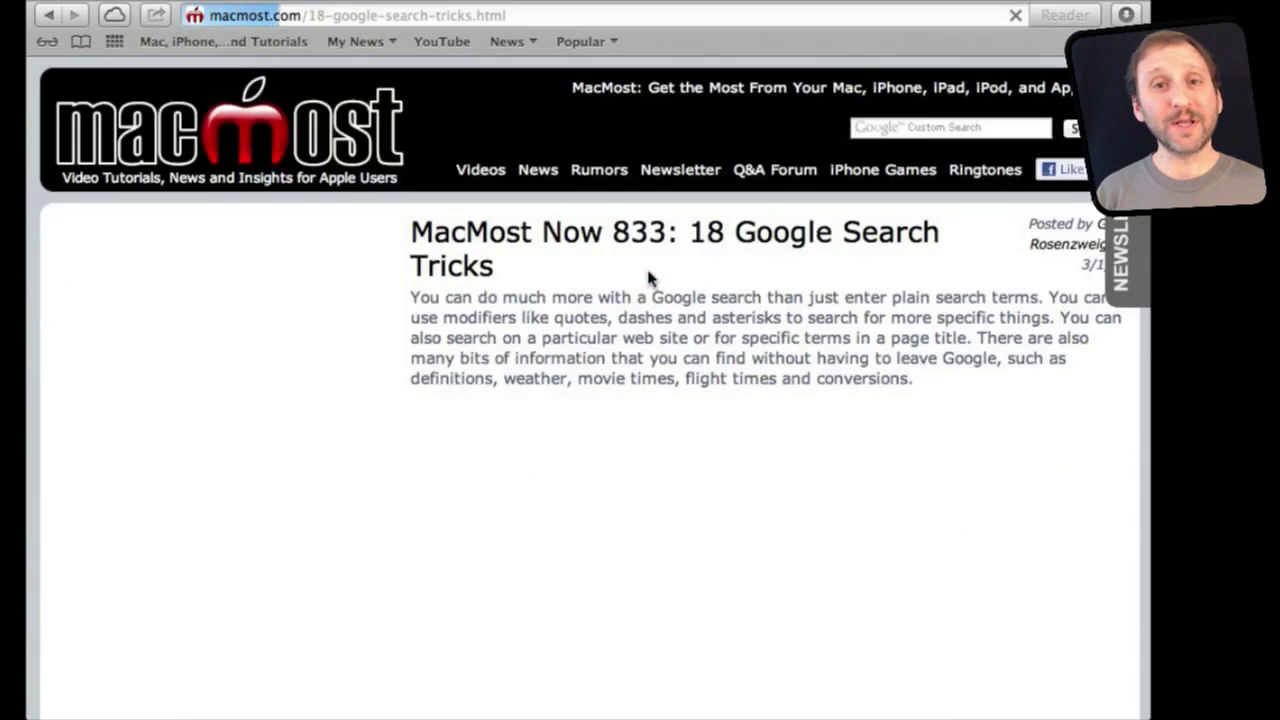
scroll(636, 360, down, 5)
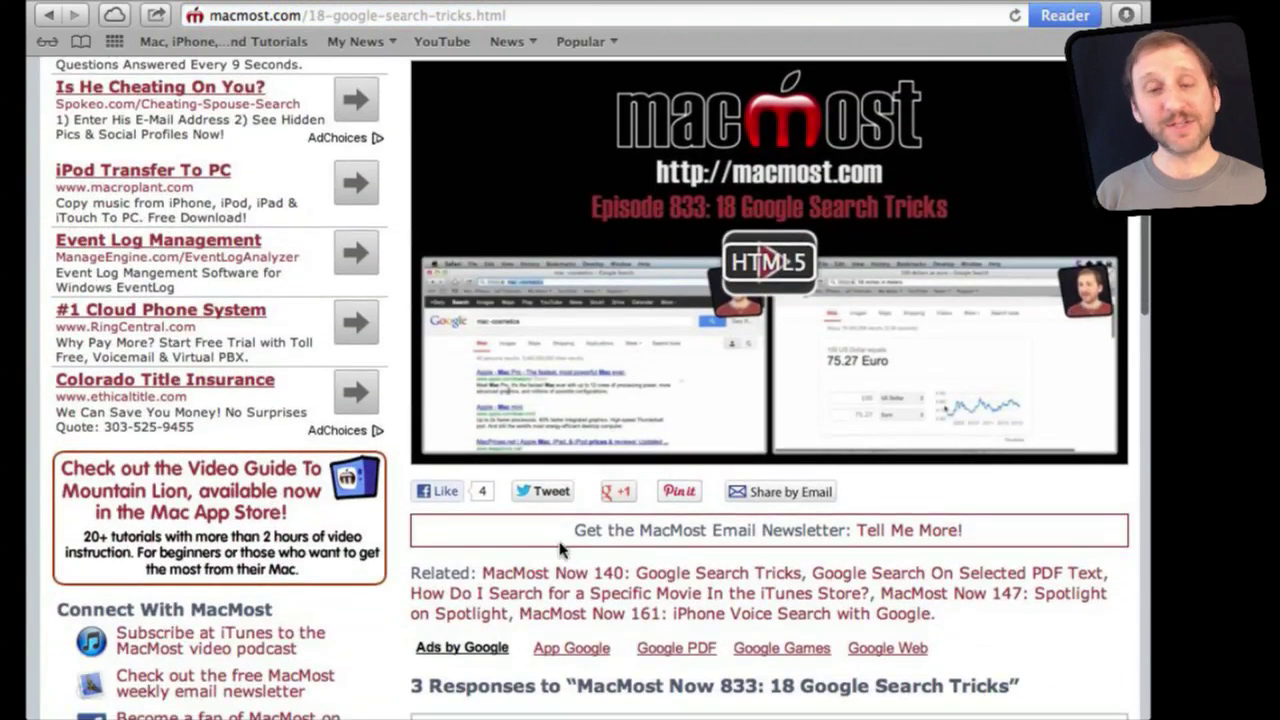